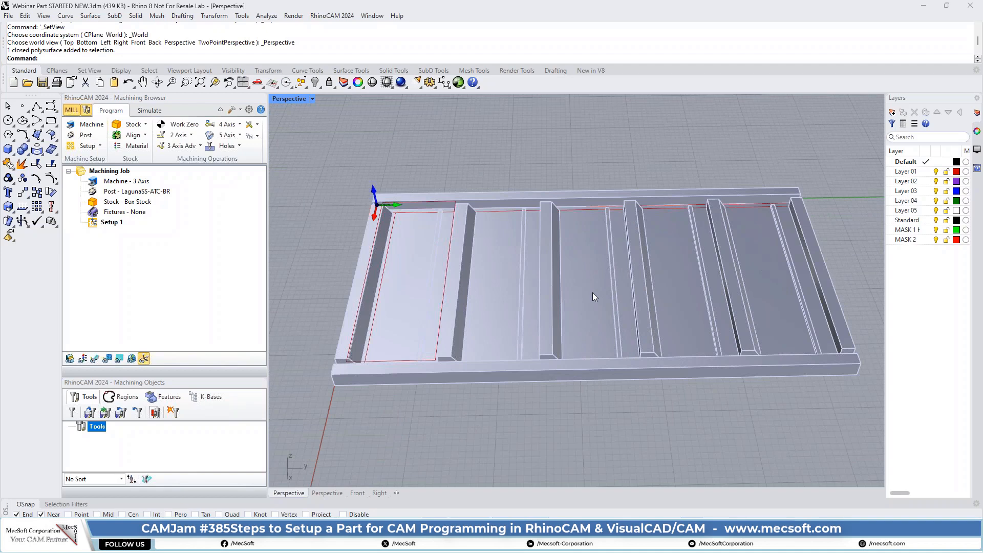
scroll(464, 289, down, 2)
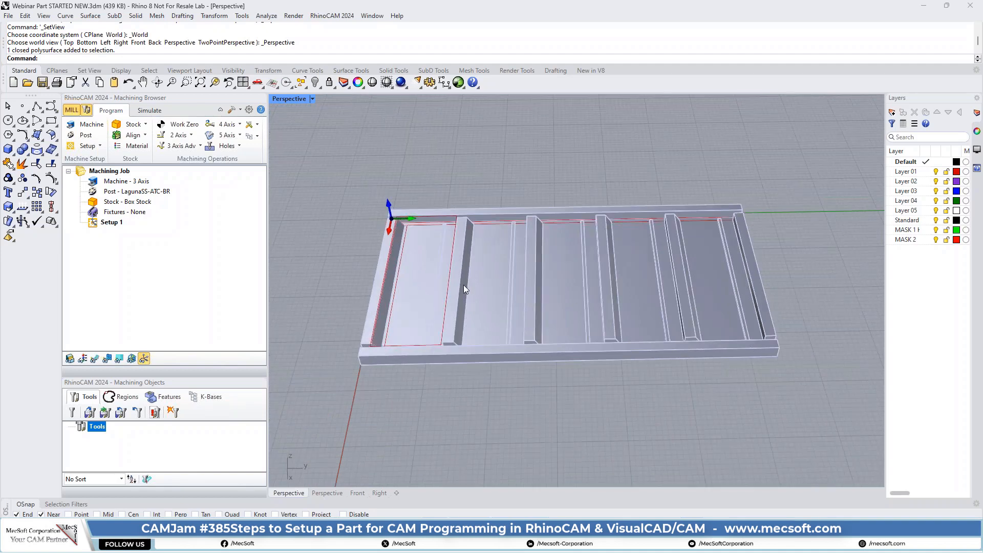
scroll(585, 279, up, 2)
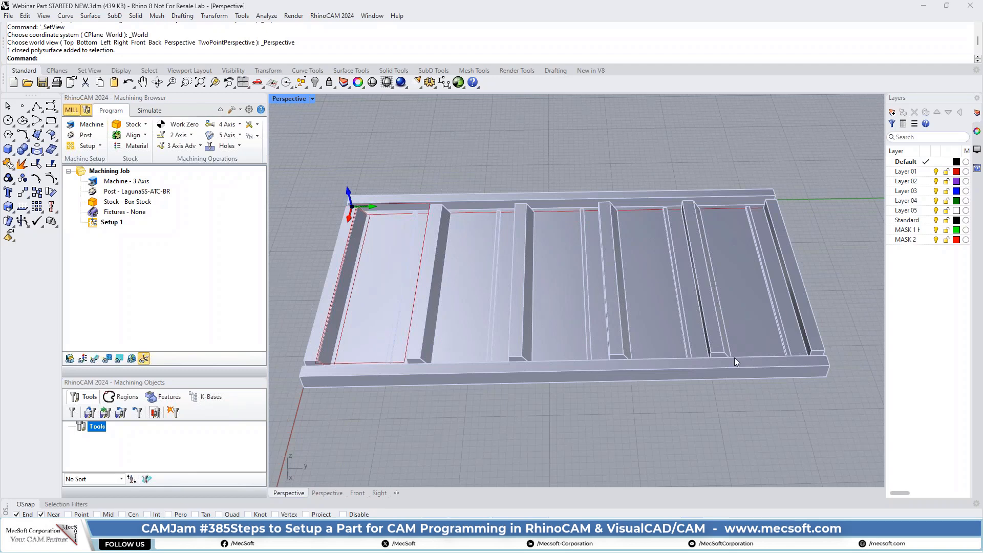
scroll(644, 263, down, 1)
scroll(512, 295, up, 1)
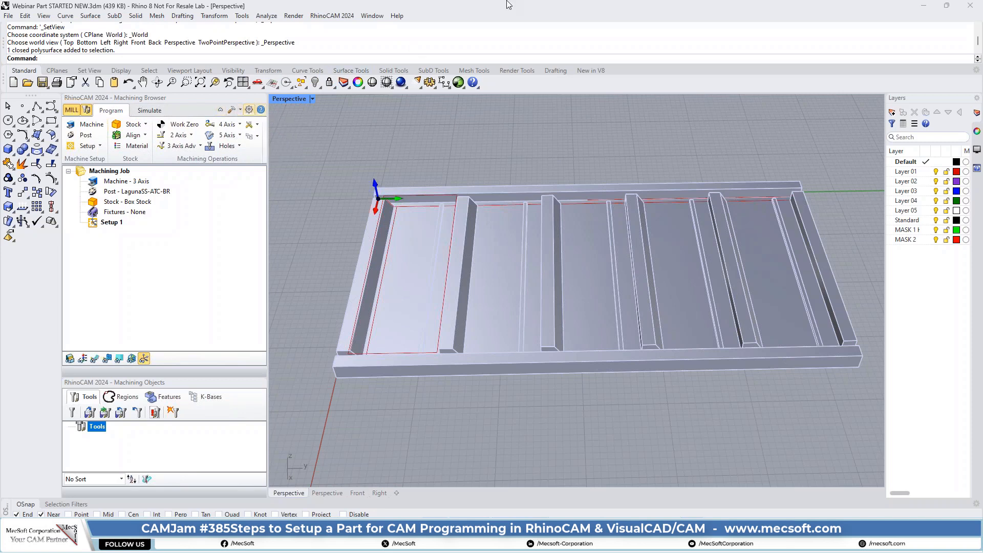
click(331, 16)
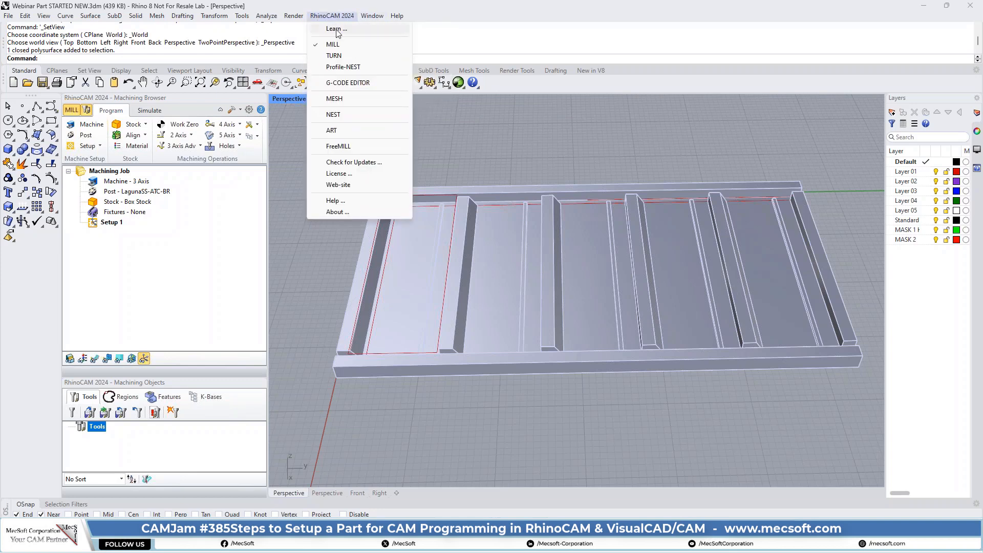
click(281, 143)
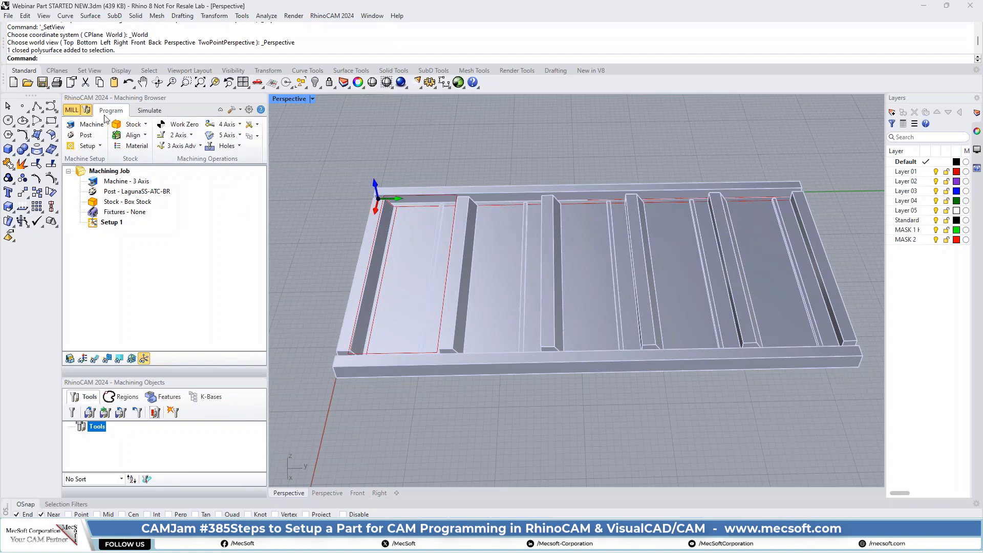
click(147, 113)
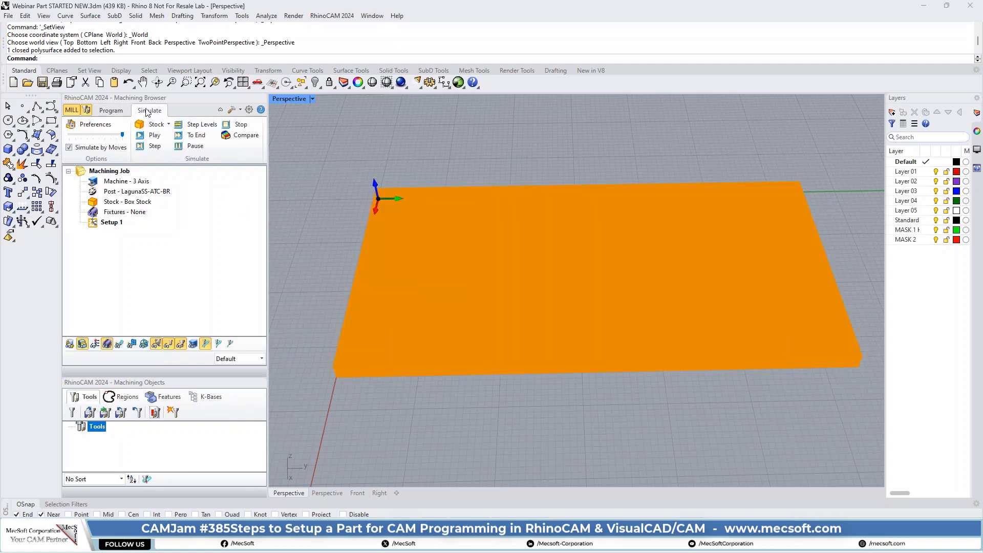
click(111, 112)
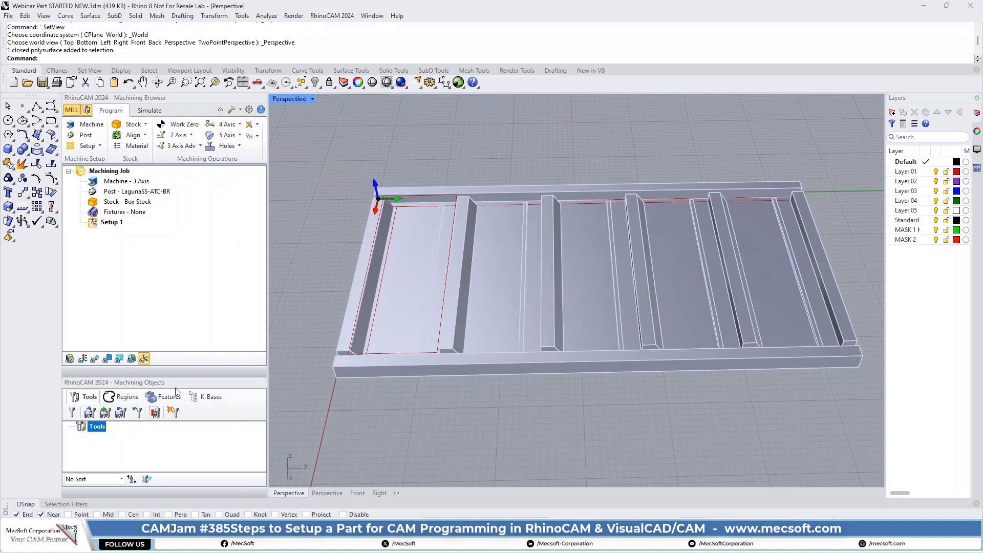
key(XF86AudioLowerVolume)
Define the machine tool manually as a 3 Axis machine and accept the machine setup
click(90, 126)
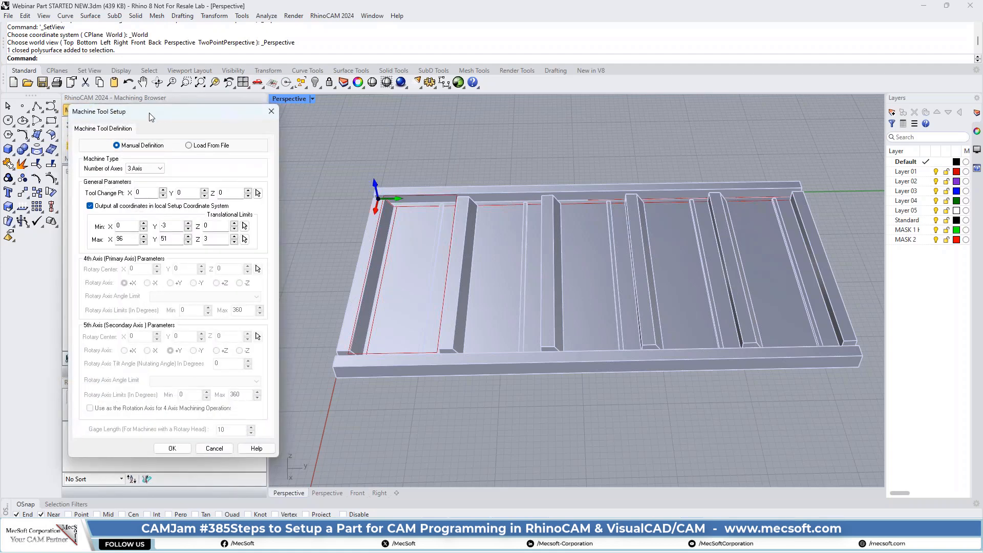
drag(150, 113, 203, 125)
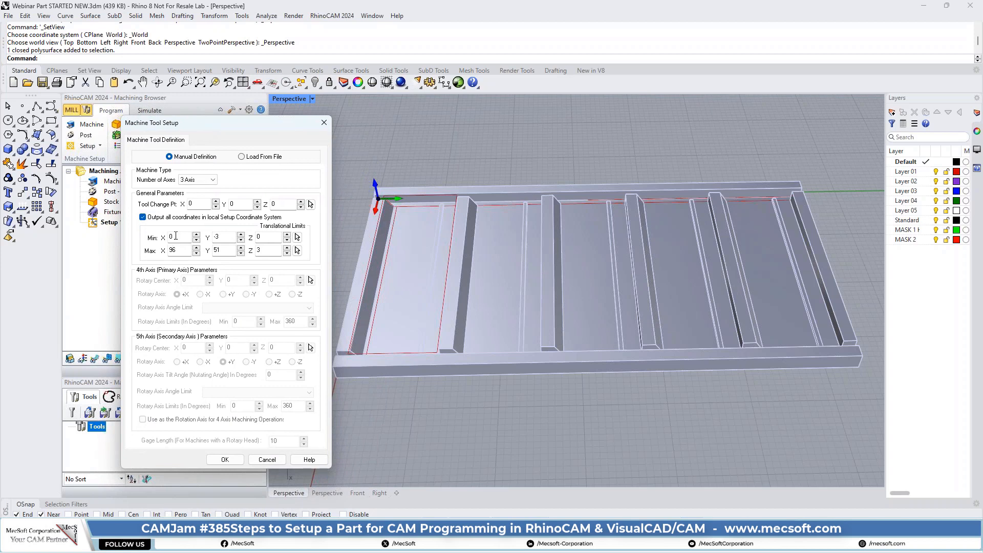
click(211, 180)
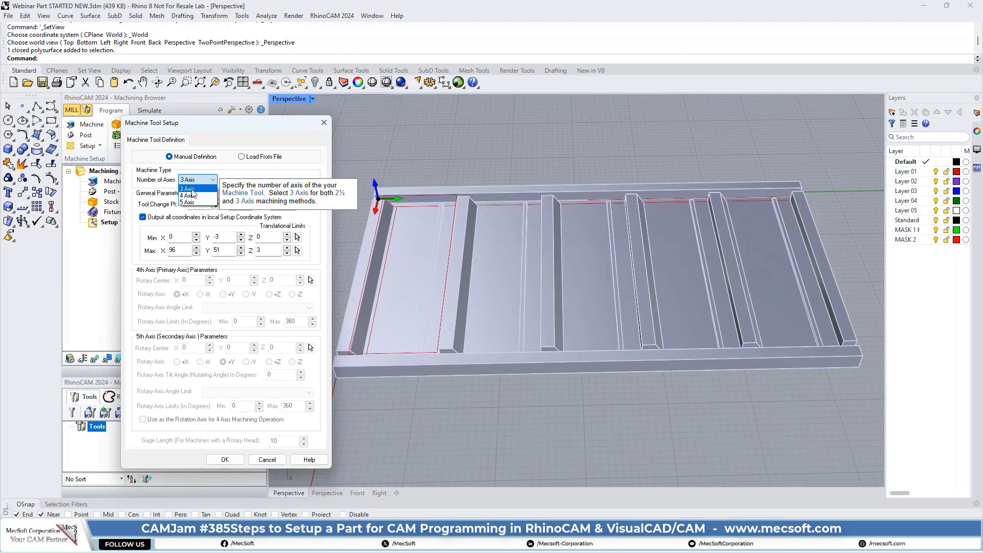
click(192, 191)
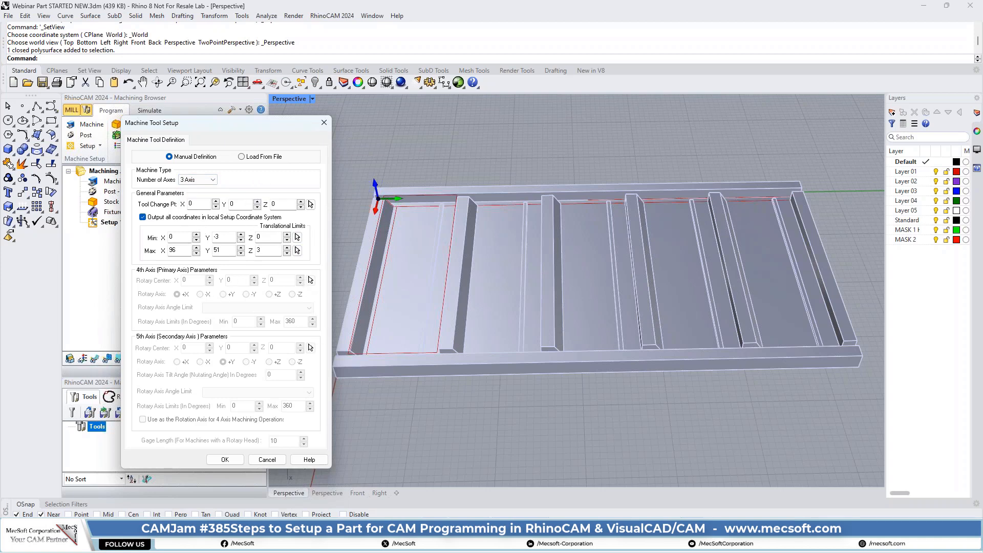
click(225, 459)
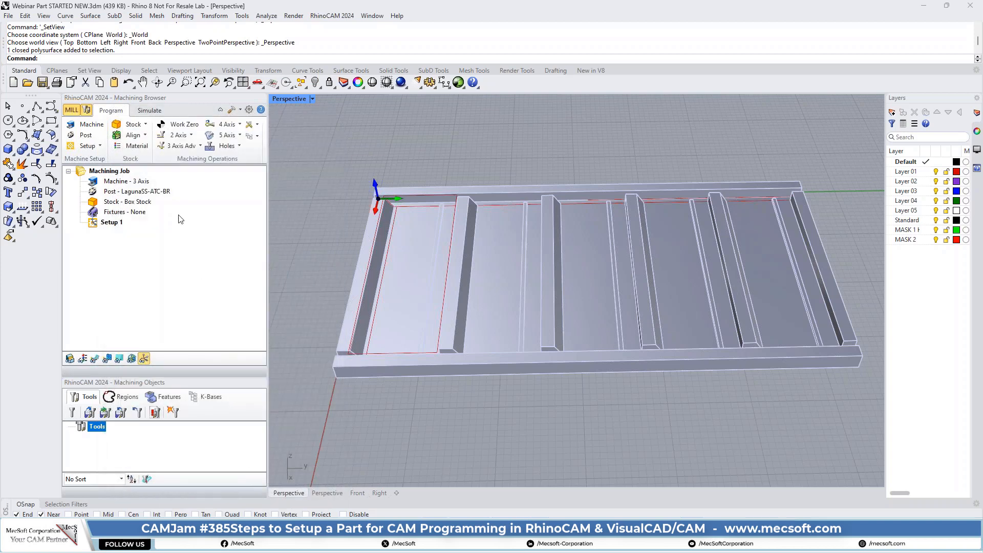
Accept LagunaSS-ATC-BR as the legacy post-processor for the machining job
click(85, 137)
drag(169, 111, 225, 154)
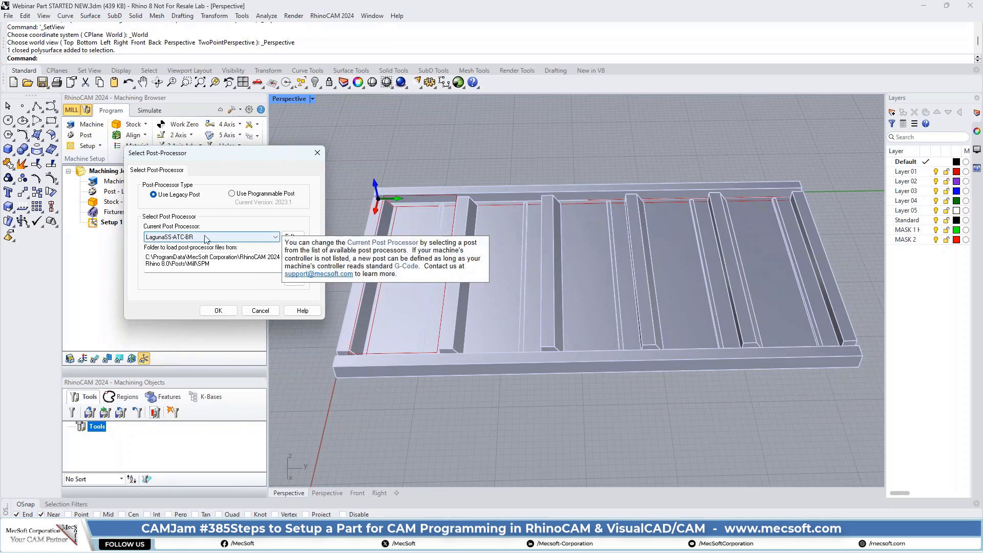
click(218, 311)
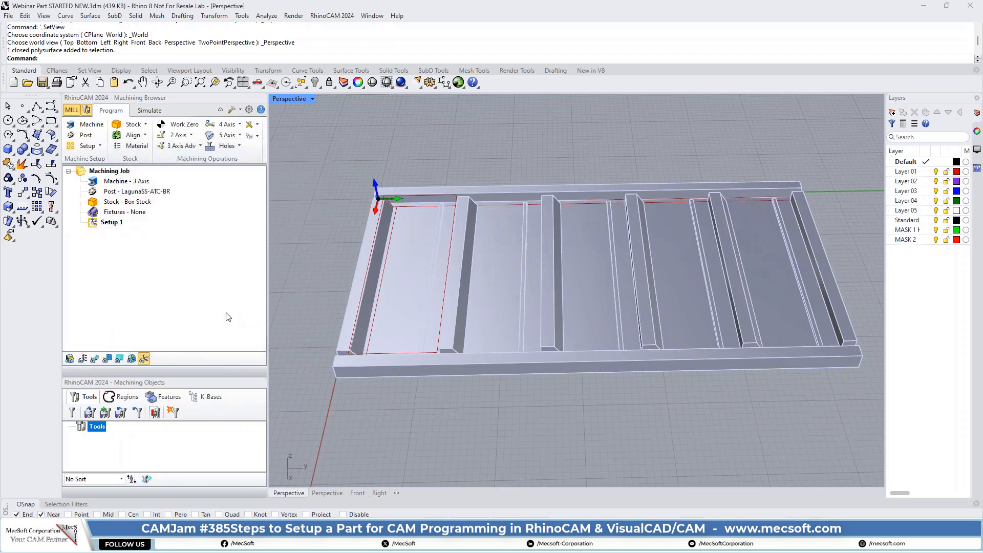
Review the available setup types and the Machining Job's machine, post, stock, fixtures and Setup 1 entries
click(100, 146)
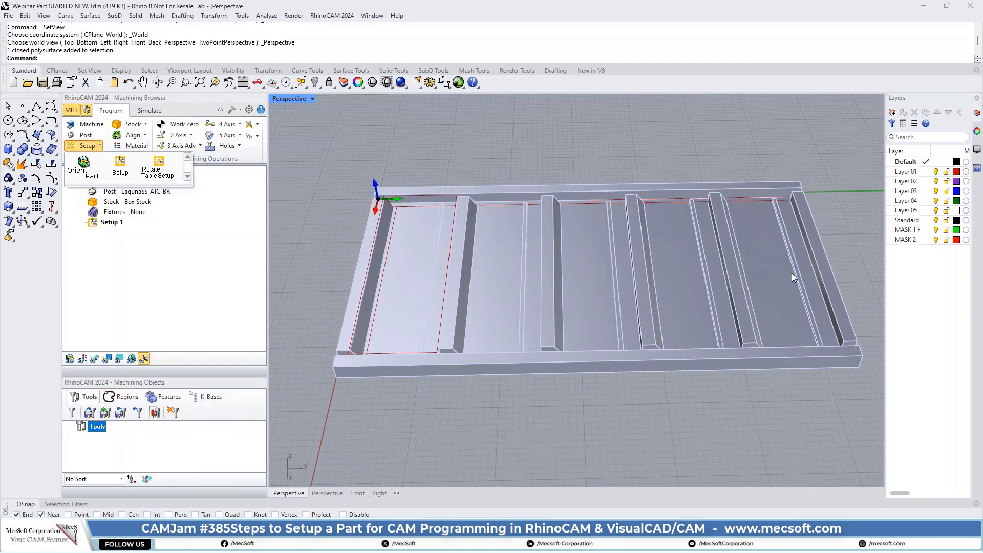
scroll(351, 337, down, 2)
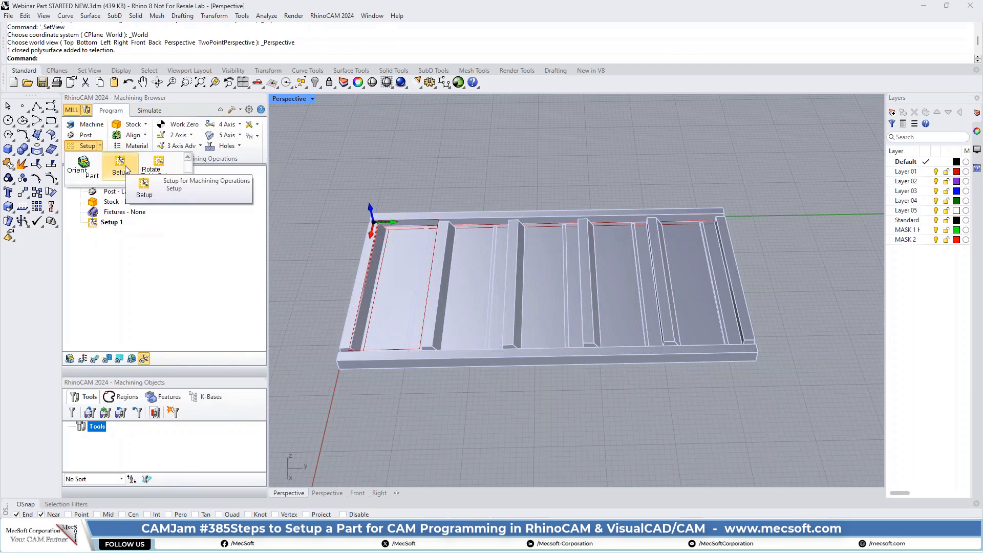
click(327, 141)
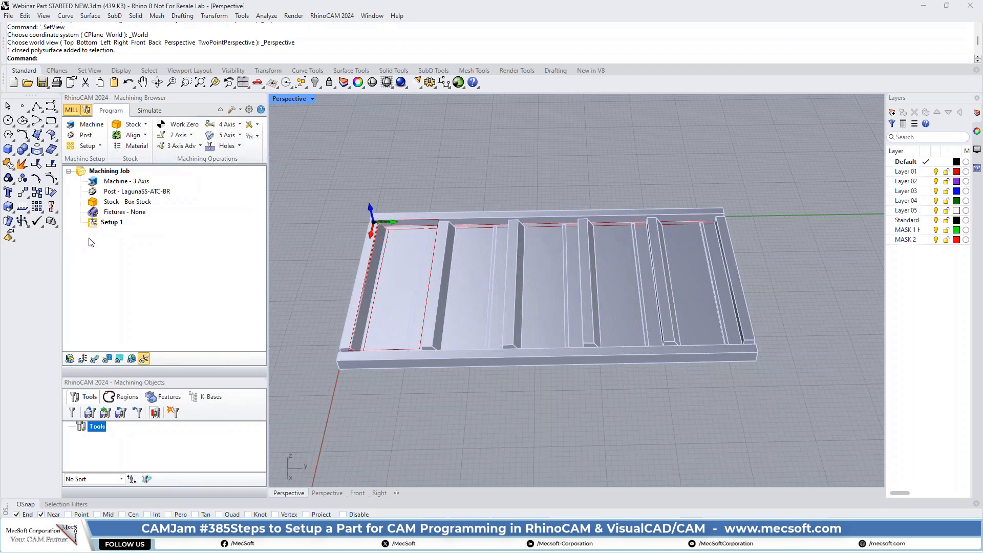
click(97, 221)
click(95, 183)
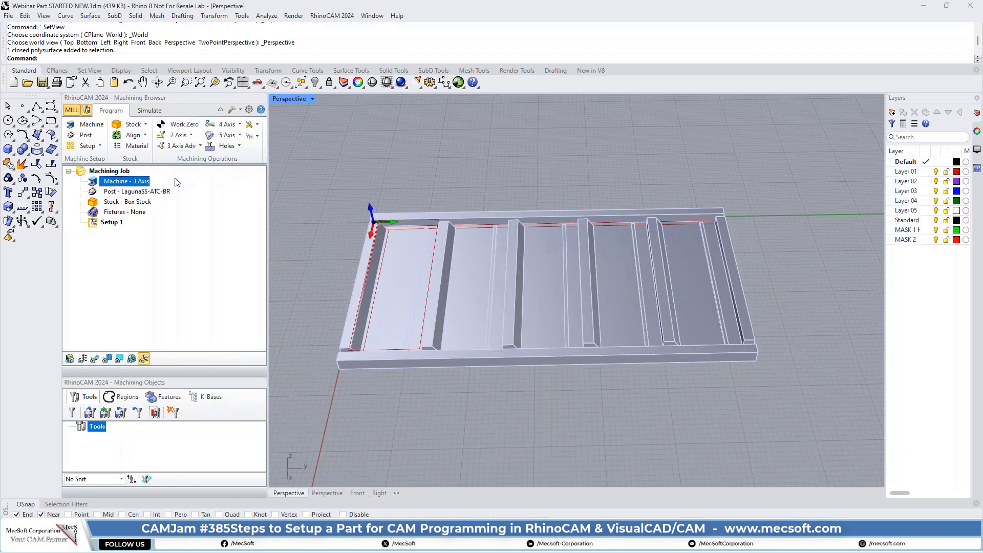
click(96, 195)
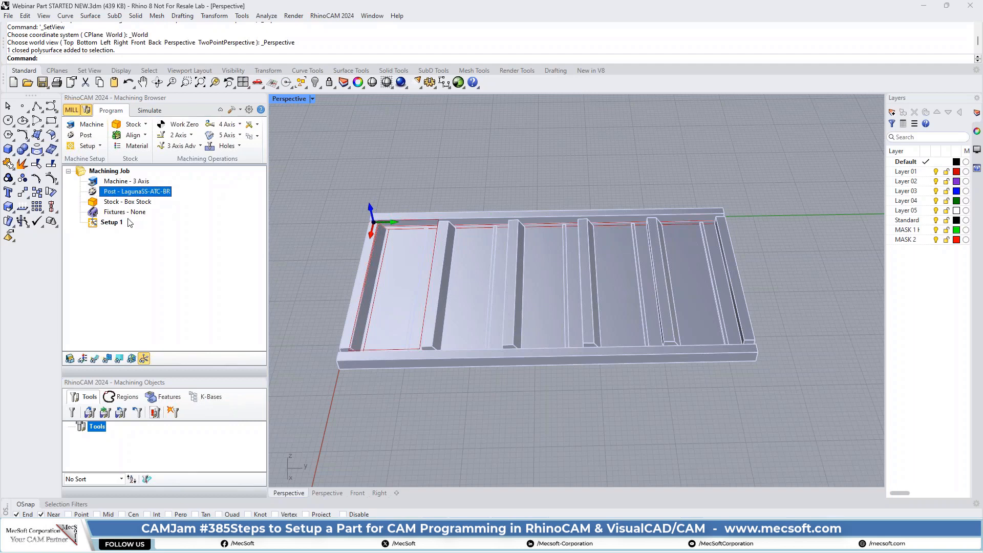
click(92, 205)
click(93, 213)
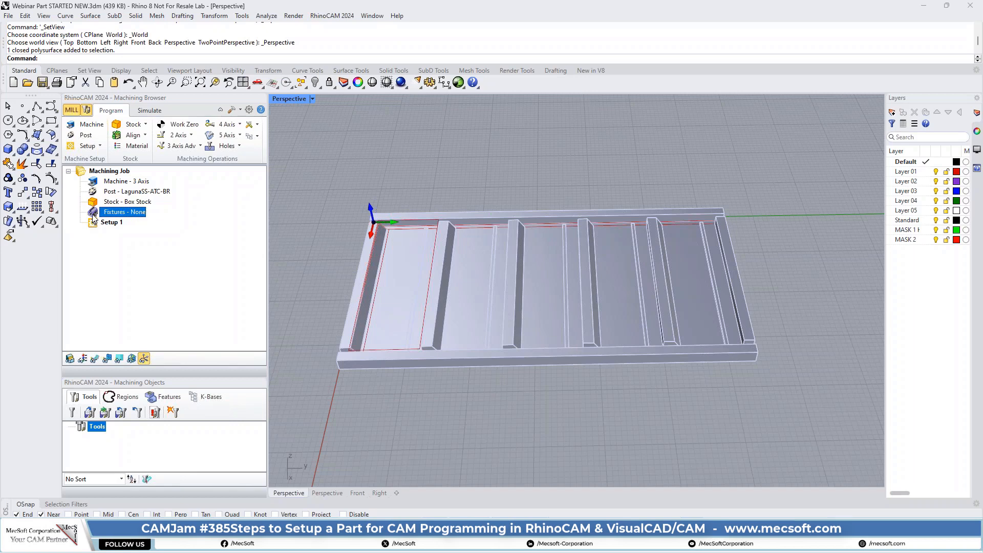
click(93, 226)
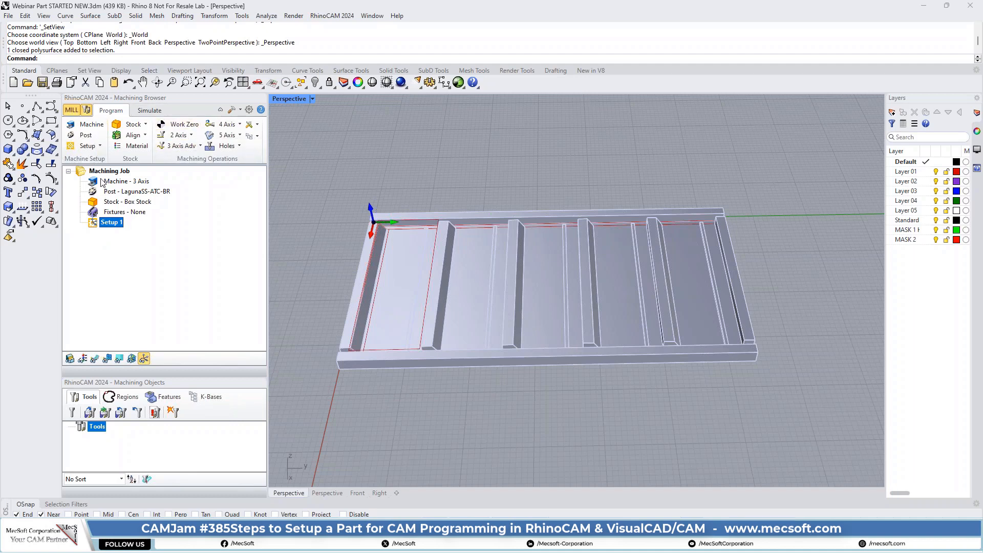
Browse the available legacy post-processors from the job's post entry and close the selection without changing the post
double_click(123, 191)
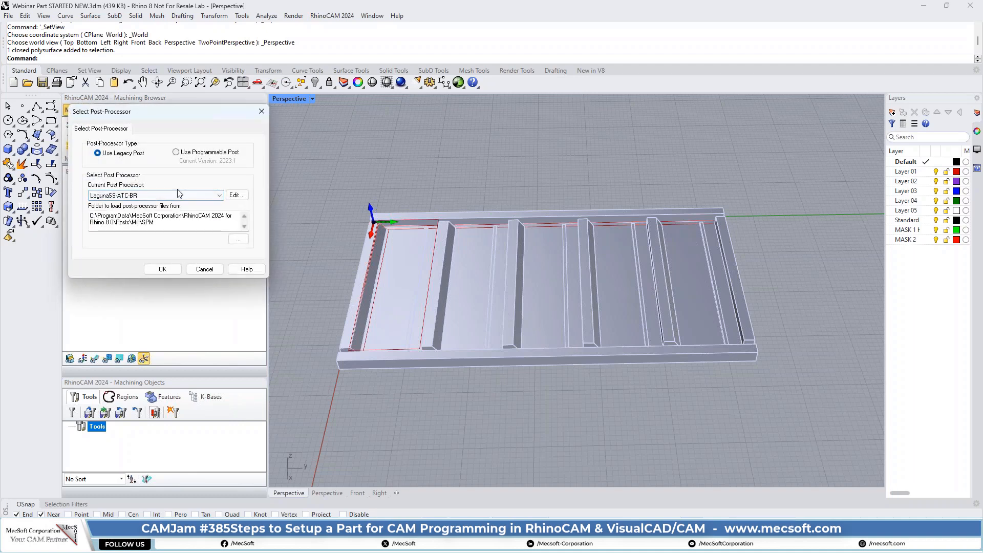
drag(169, 117, 221, 129)
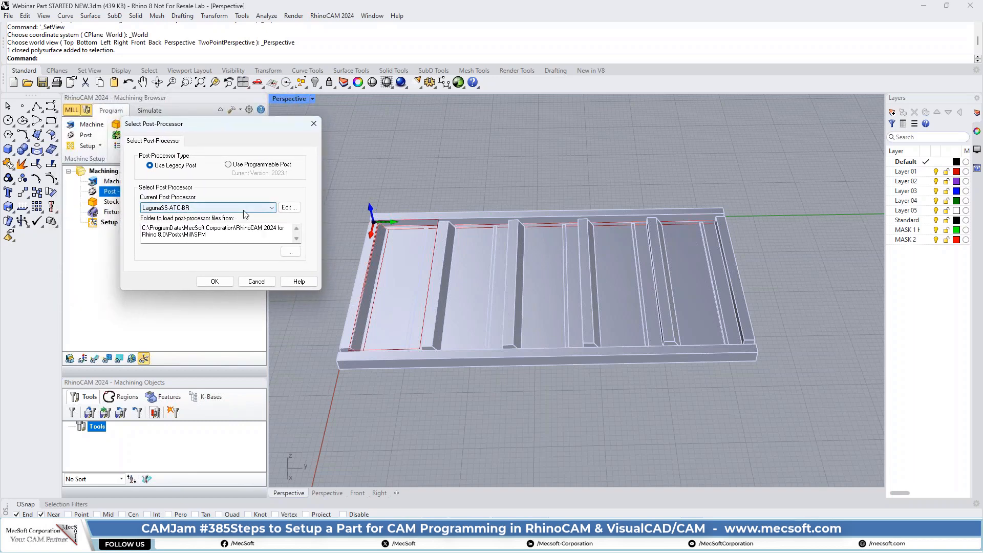
click(272, 208)
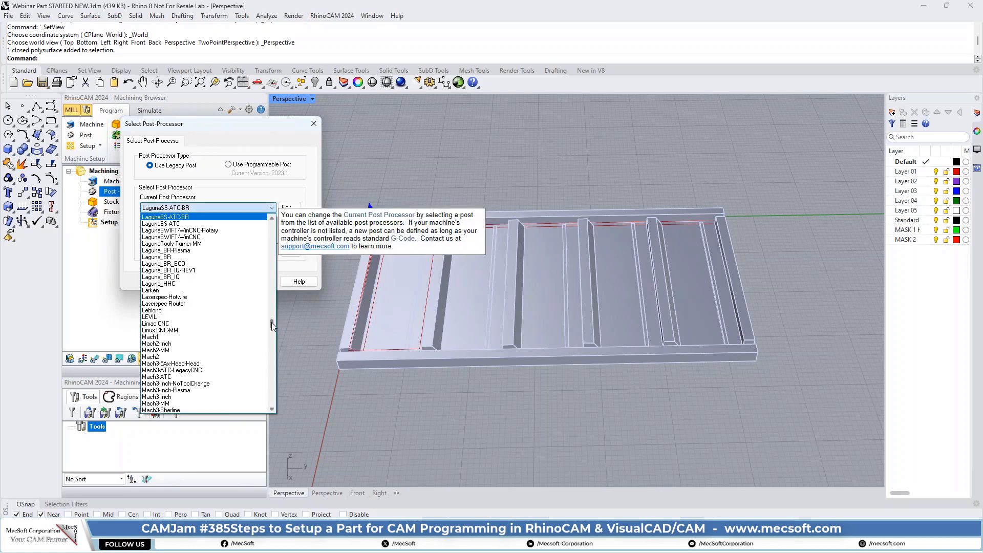
drag(271, 321, 272, 282)
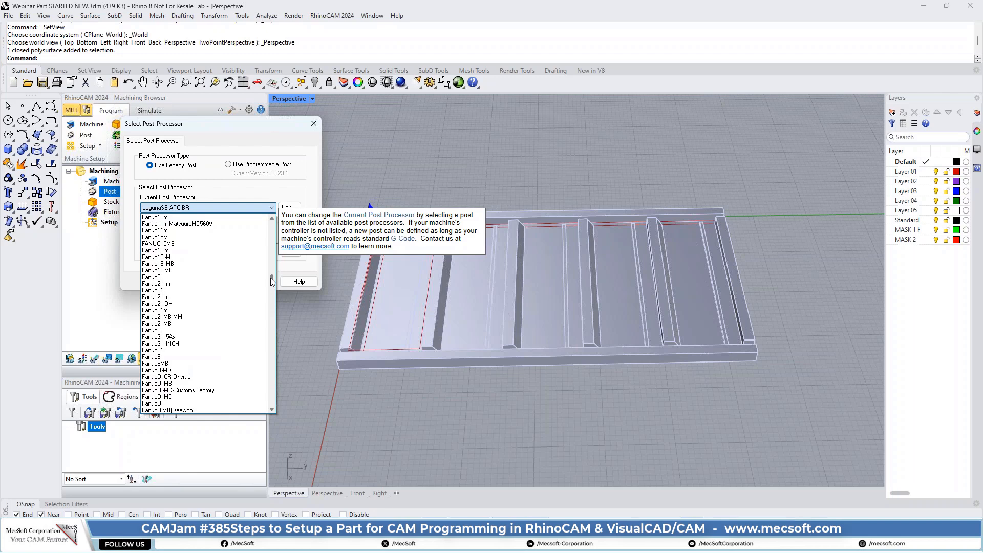
drag(272, 282, 272, 265)
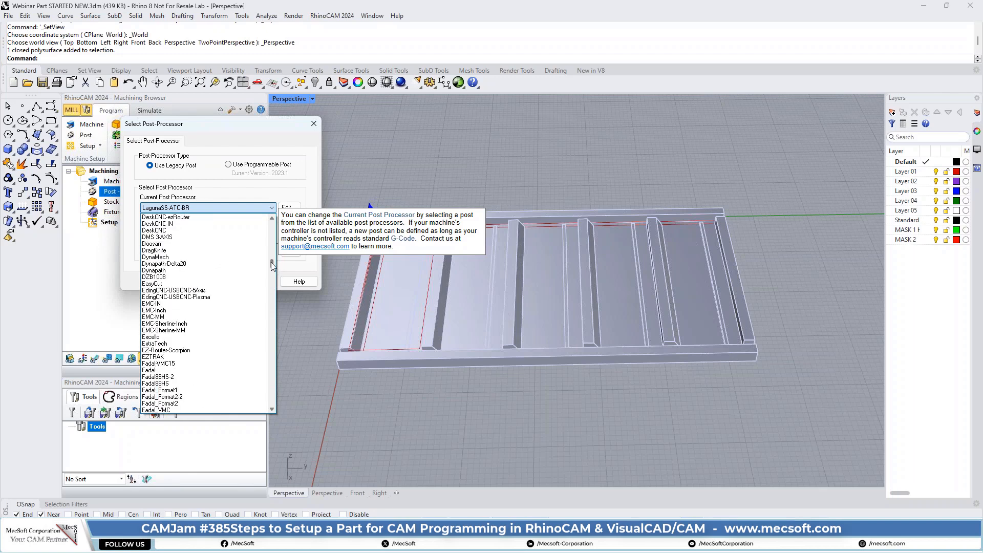
mouse_move(272, 262)
mouse_down()
mouse_move(272, 310)
mouse_move(272, 269)
mouse_up()
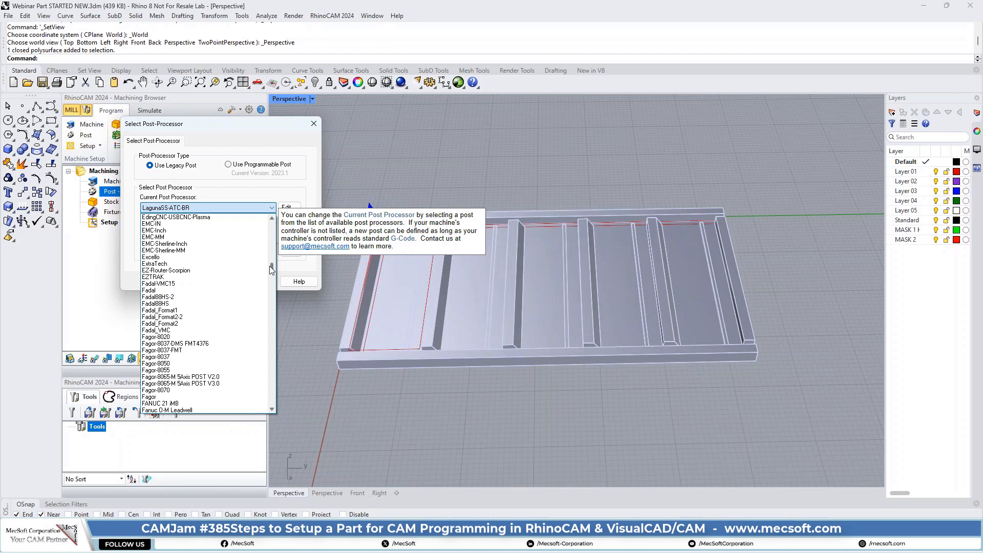
drag(272, 270, 272, 235)
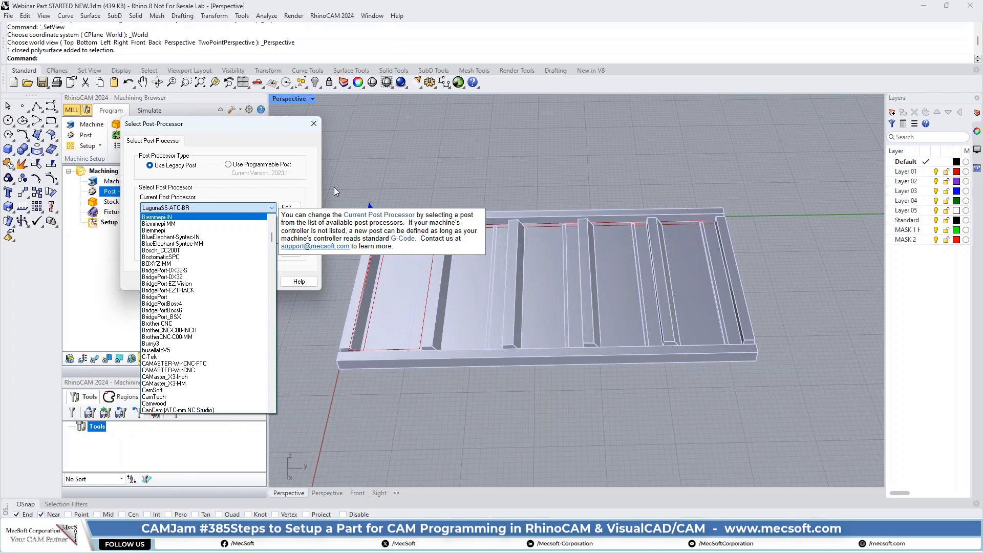
click(207, 126)
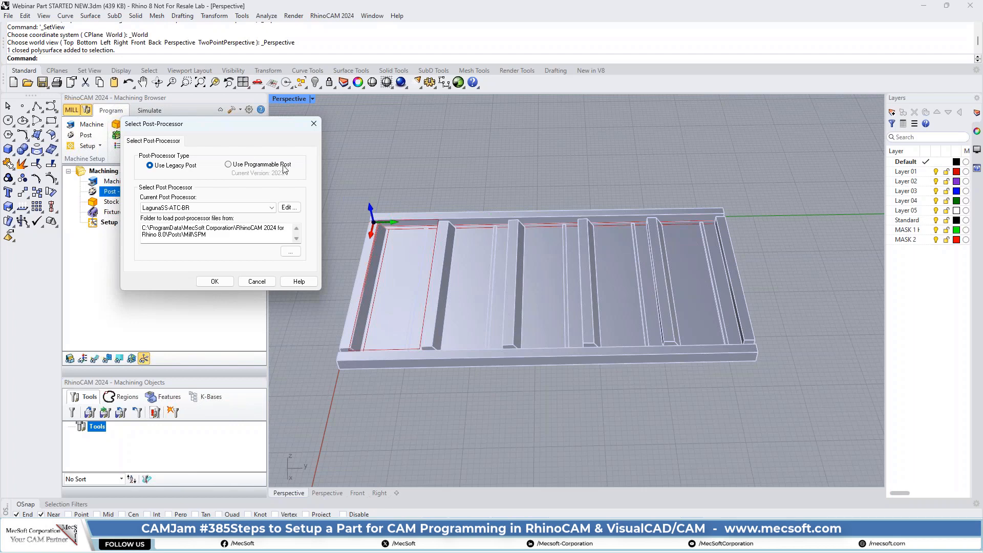
click(314, 124)
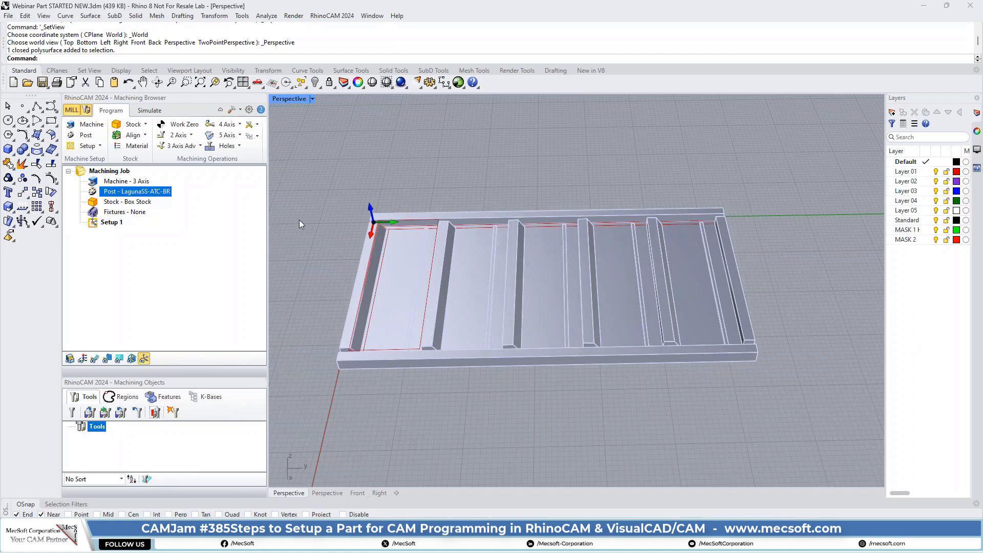
Create a box stock from the model's bounding box, with length 42, width 77 and height 2.5, ignoring wireframe geometry
click(145, 125)
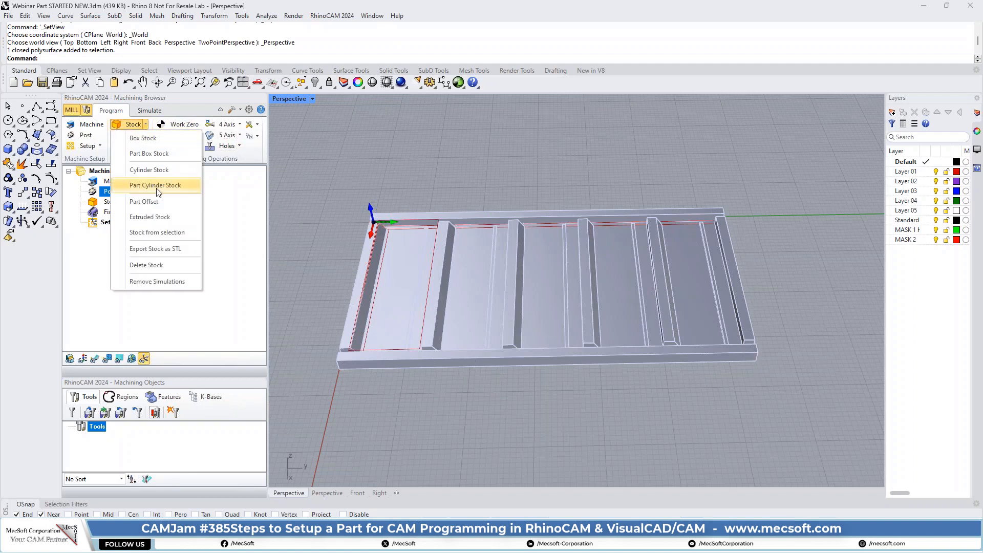
click(161, 138)
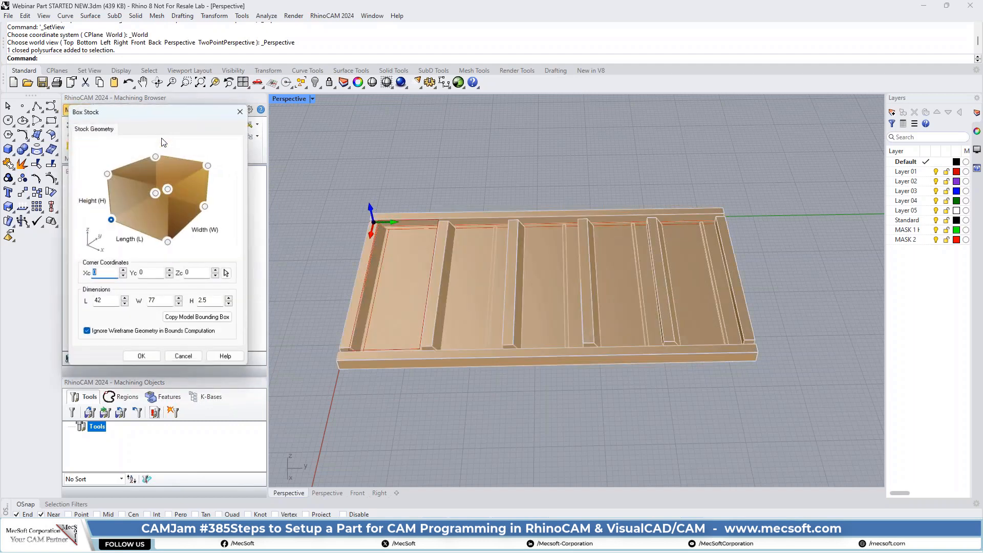
click(194, 317)
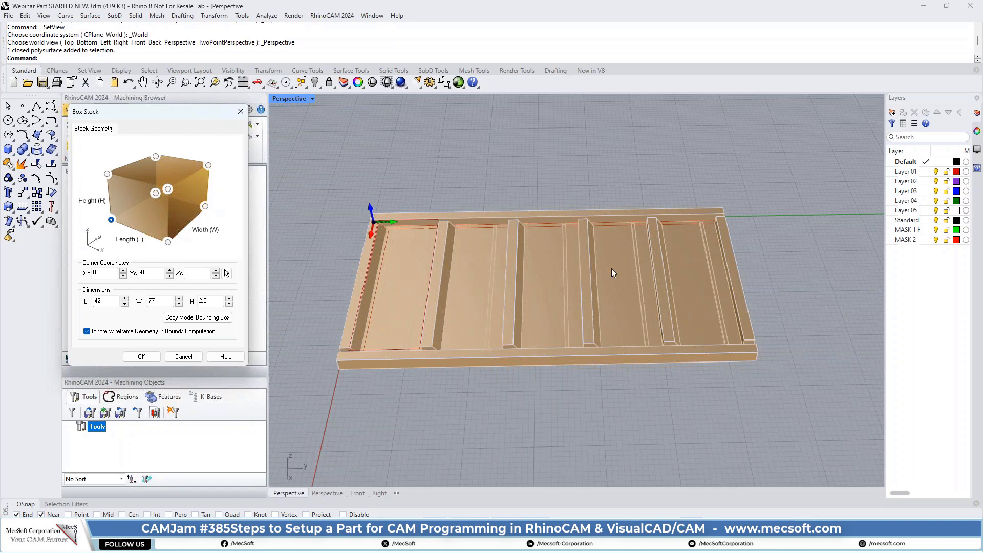
click(142, 357)
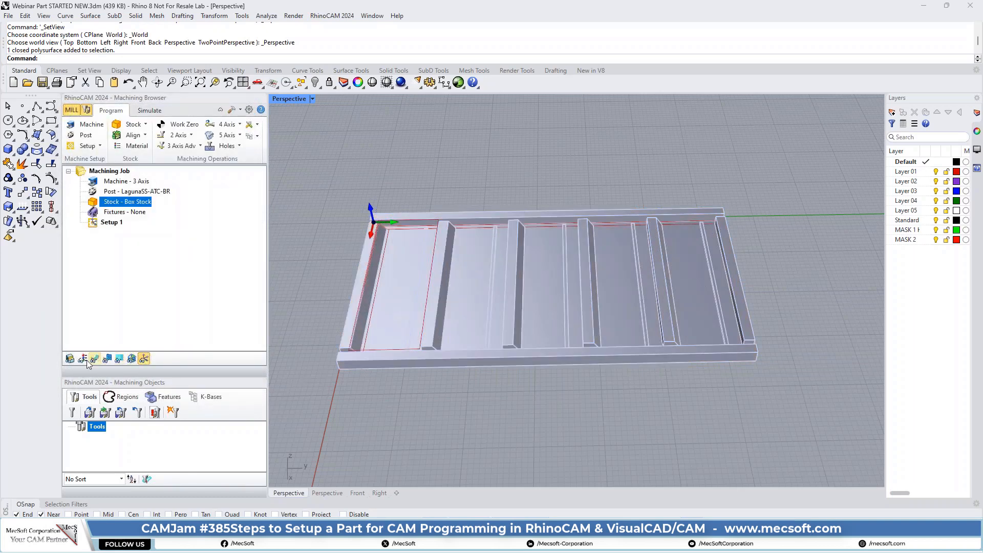
Toggle the stock's visibility and leave the box stock displayed over the part
click(70, 359)
click(70, 359)
click(70, 359)
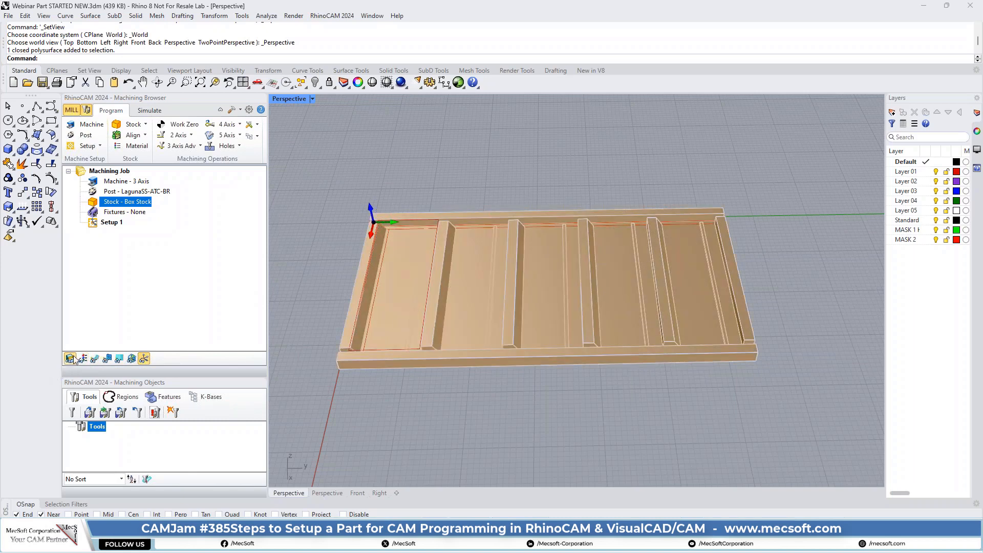
Hide the box stock, and review the stock alignment and stock material options without changing either
click(70, 359)
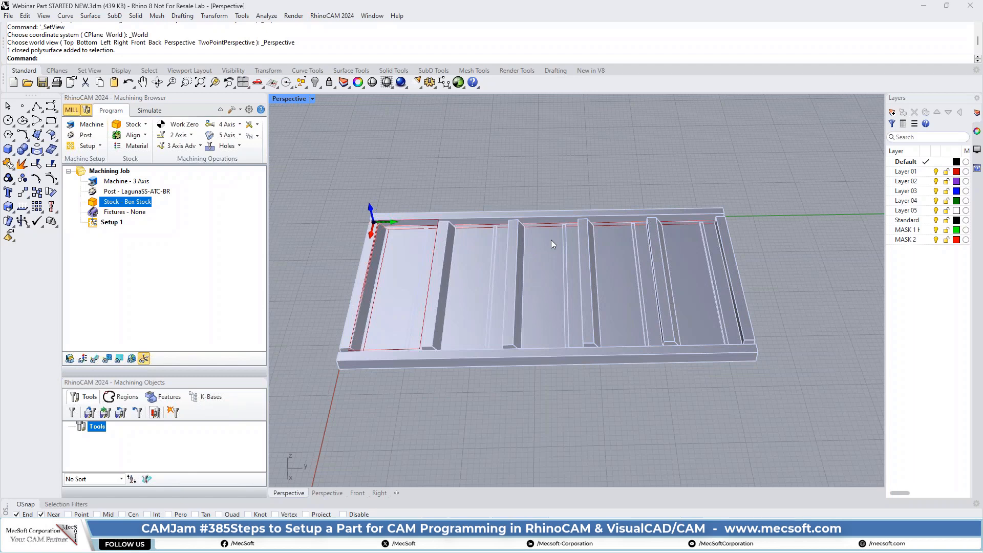
click(146, 135)
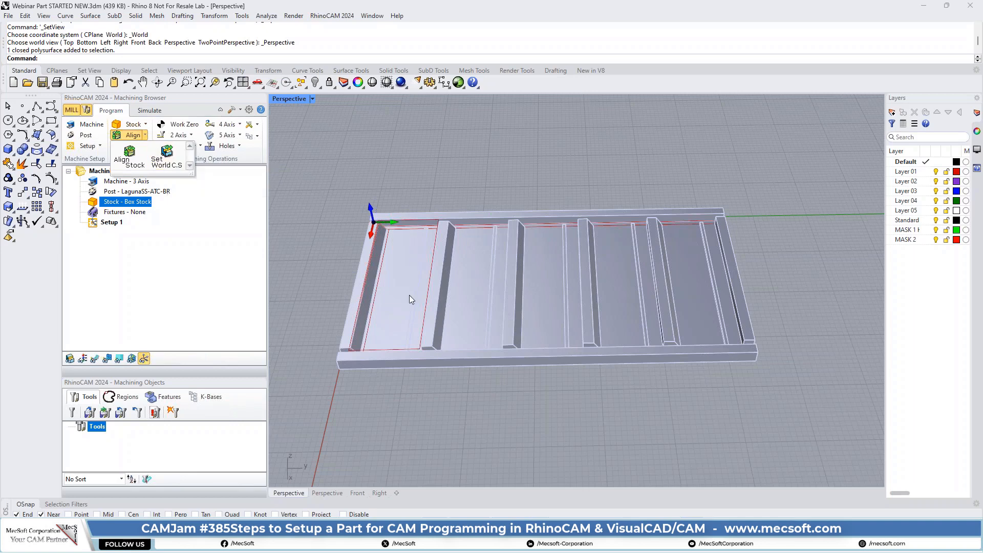
scroll(408, 302, down, 3)
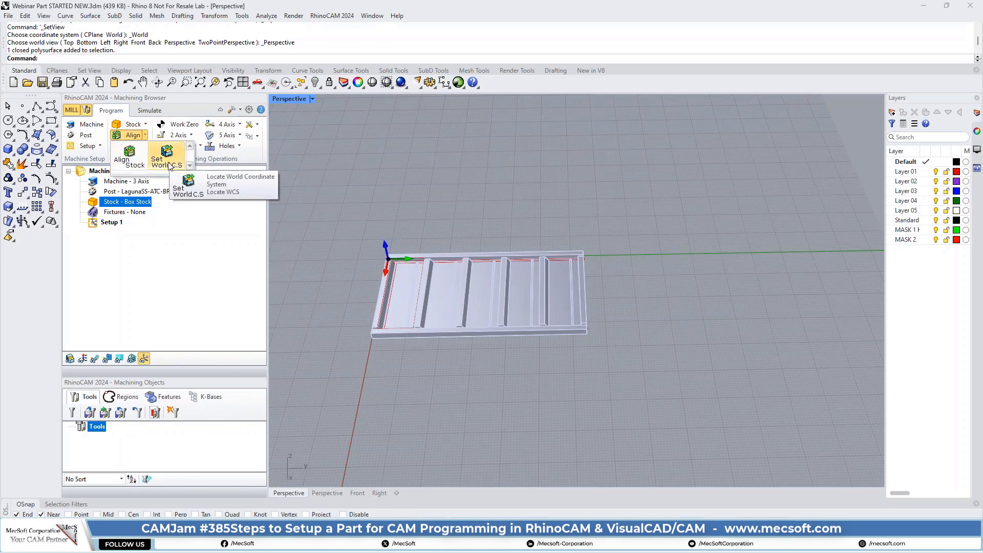
click(235, 184)
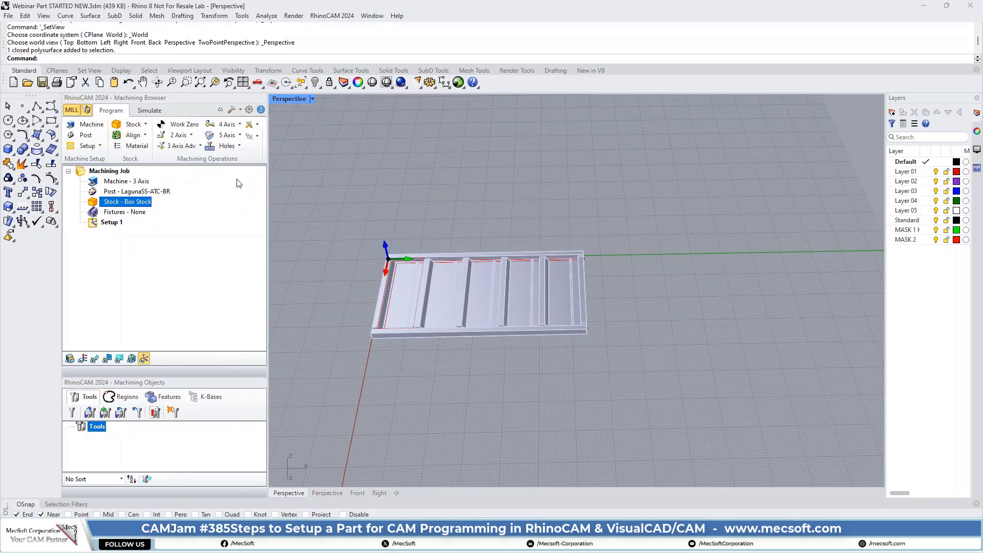
click(140, 146)
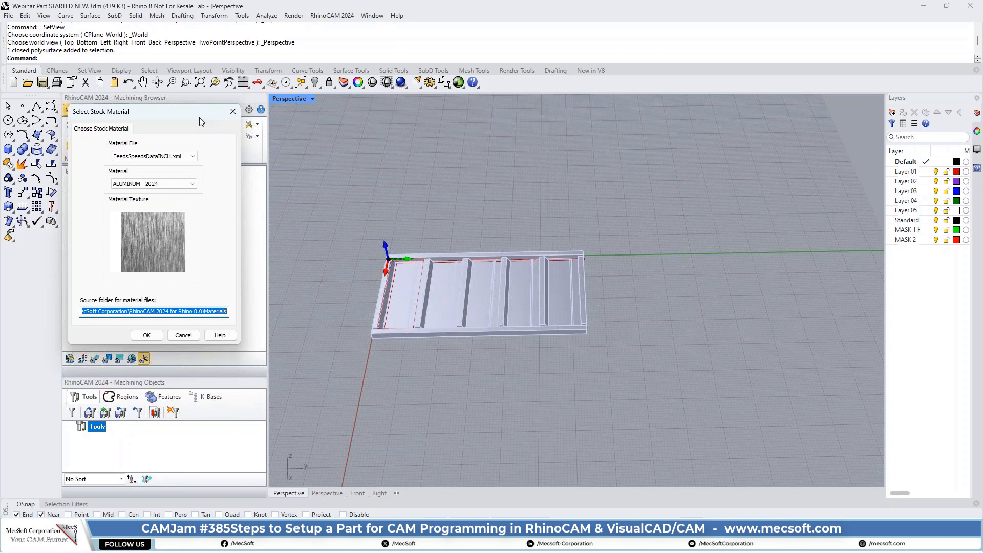
click(233, 112)
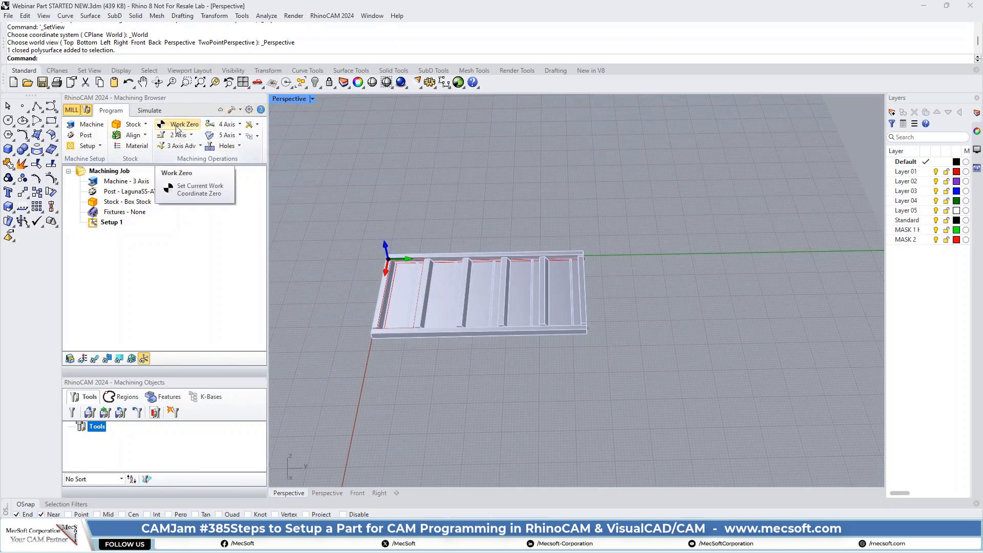
Examine the part's coordinate origin and the upper corner directly above it
scroll(386, 281, up, 4)
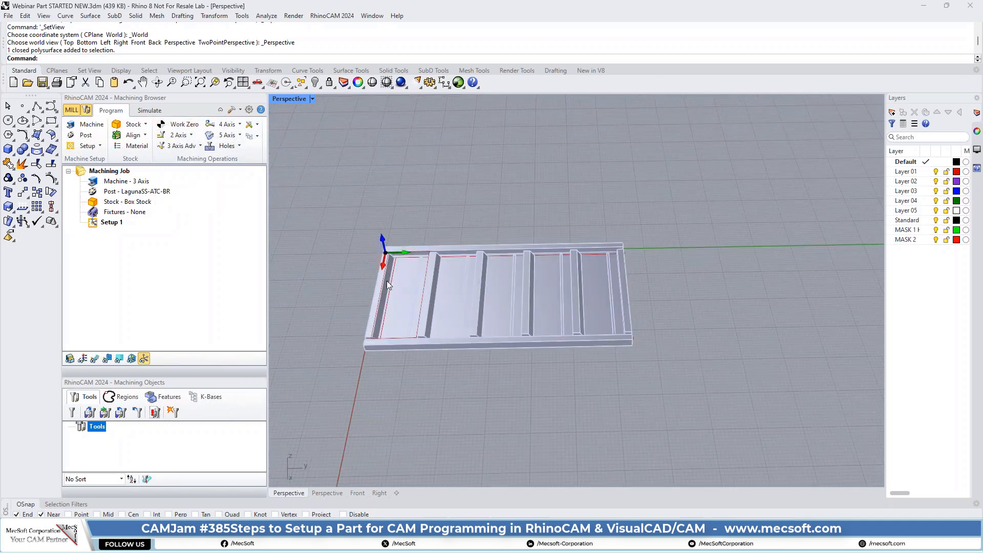
scroll(377, 280, up, 2)
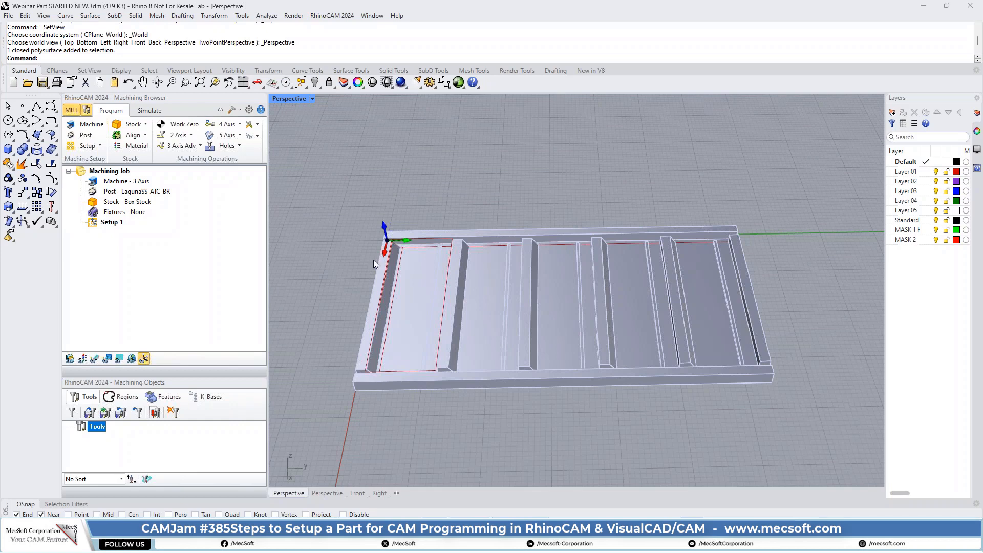
right_drag(374, 260, 416, 309)
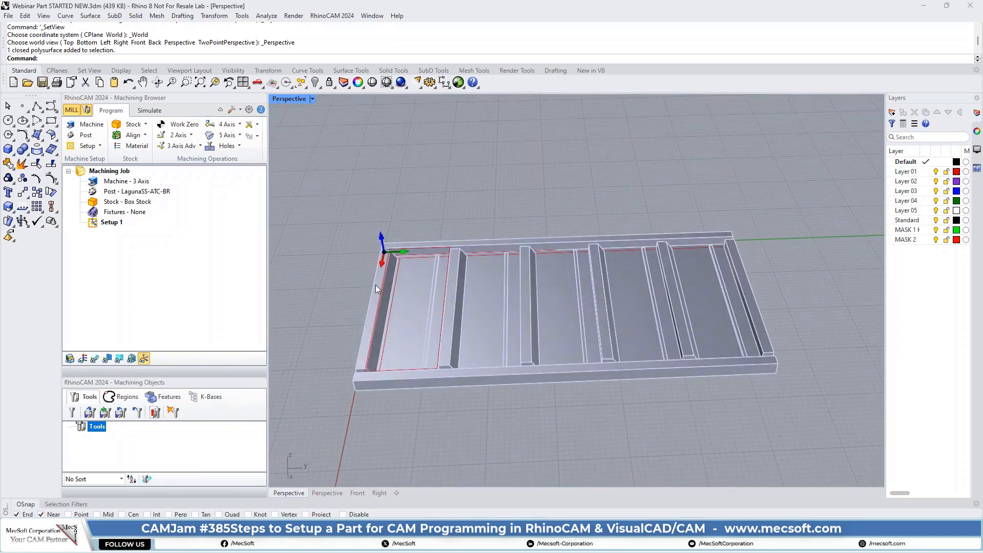
right_drag(353, 280, 426, 254)
scroll(307, 345, up, 6)
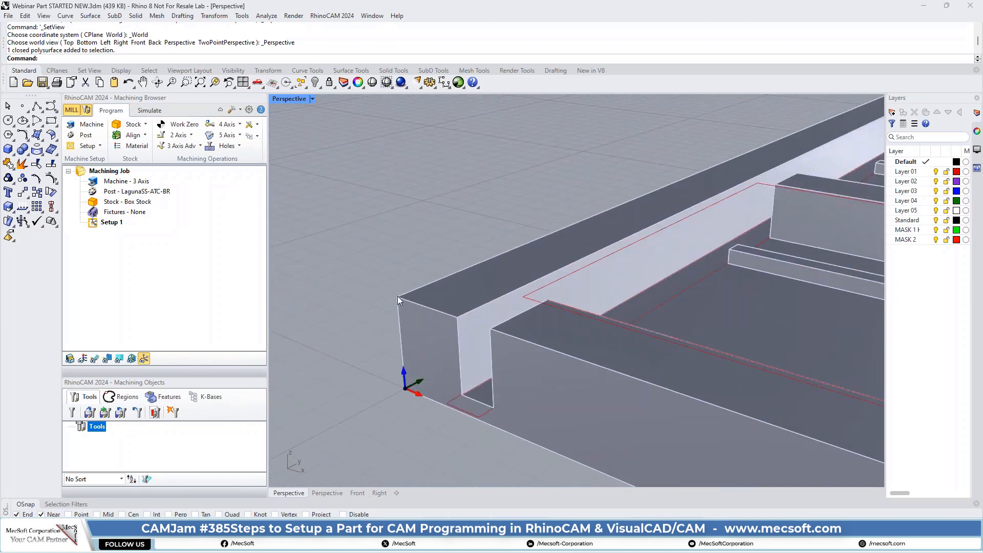
scroll(432, 275, down, 7)
right_drag(573, 282, 485, 333)
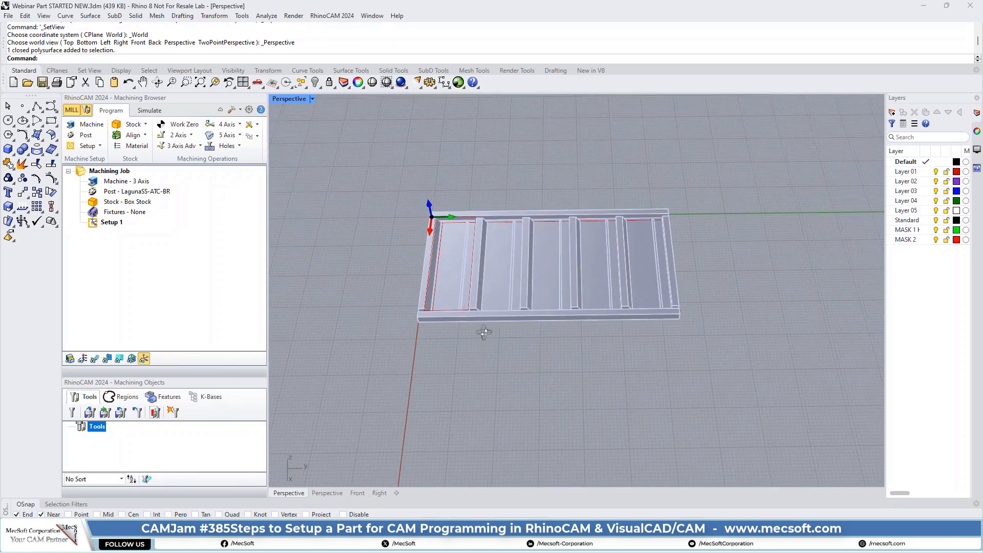
Generate a Work Zero set to the stock box, with the Highest Z face and the South West position
click(183, 124)
drag(173, 115, 273, 118)
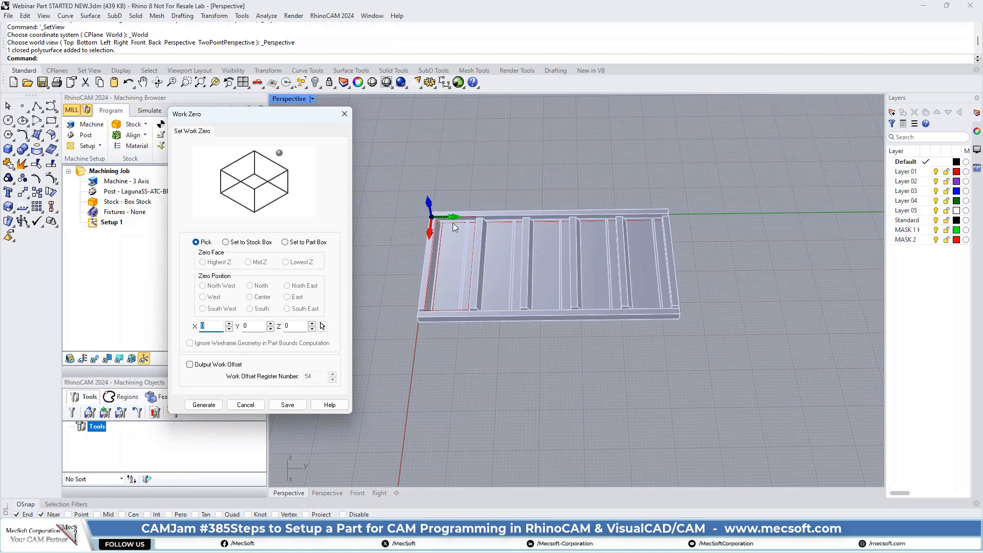
click(226, 243)
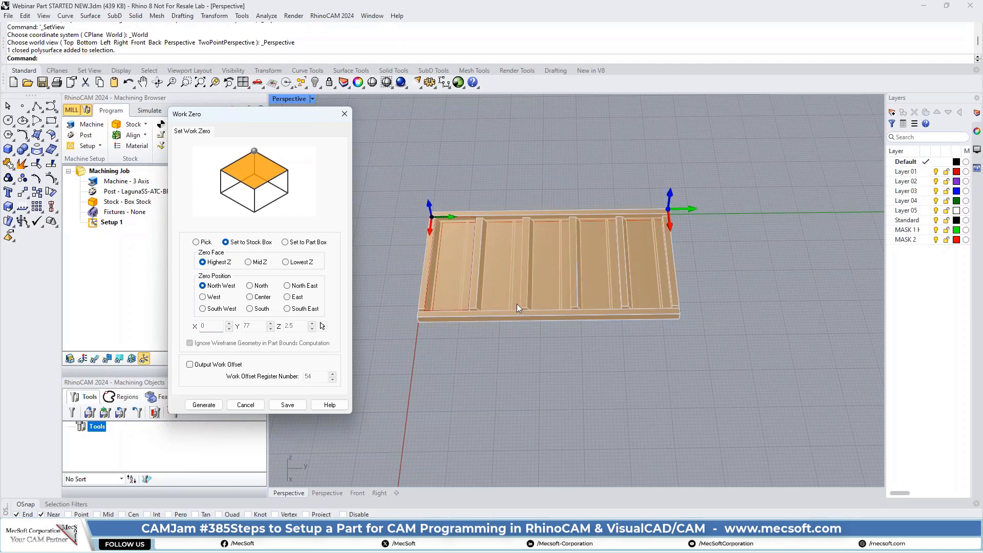
right_drag(527, 293, 398, 291)
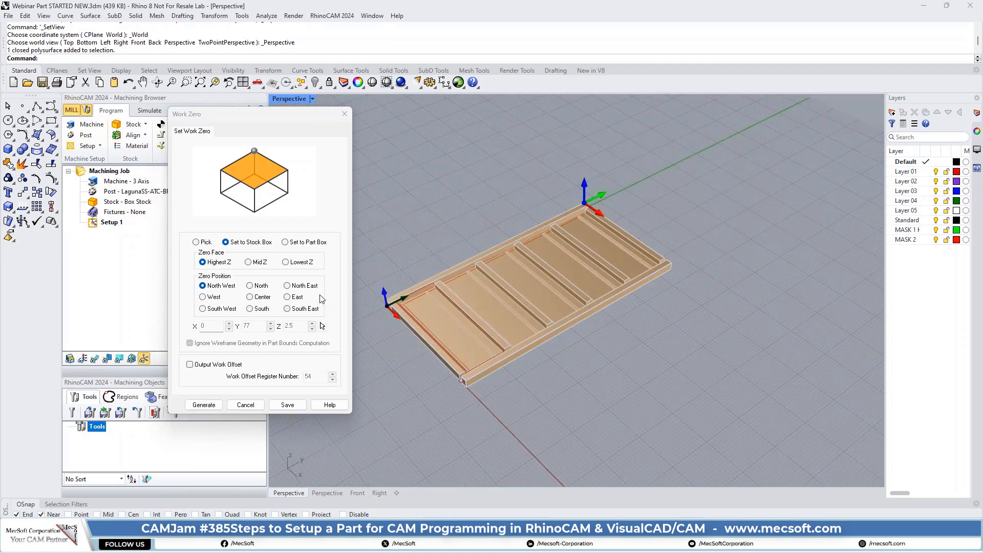
click(204, 263)
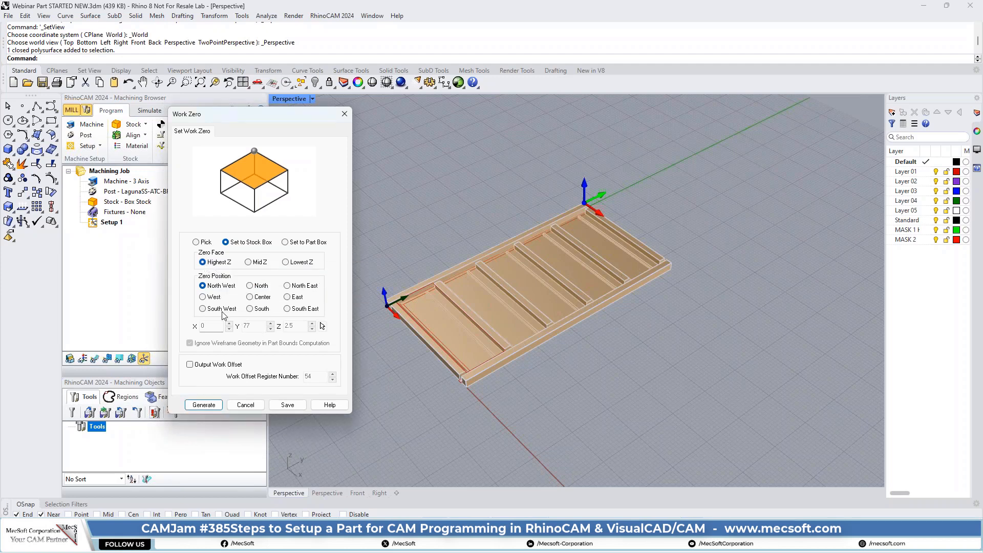
click(203, 309)
scroll(386, 332, up, 5)
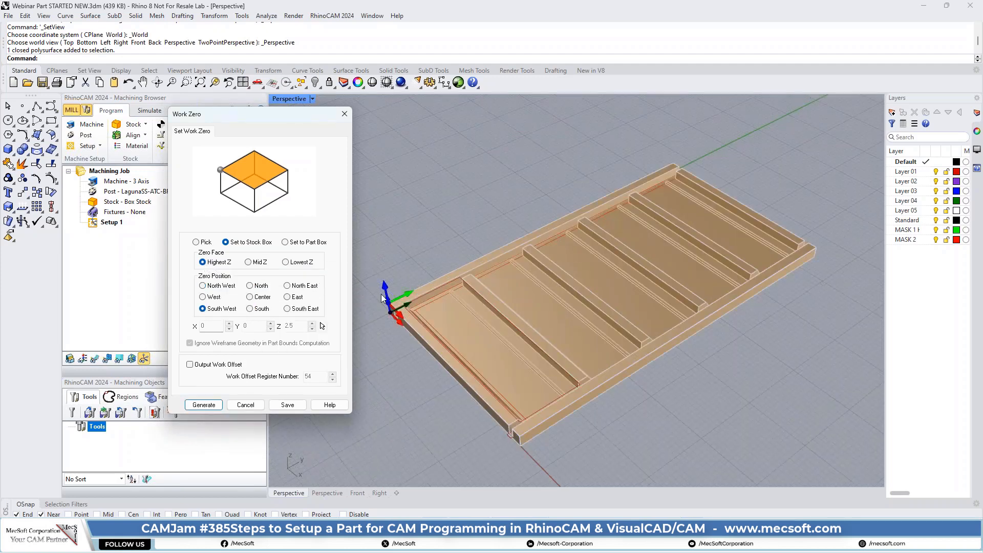
scroll(397, 314, up, 3)
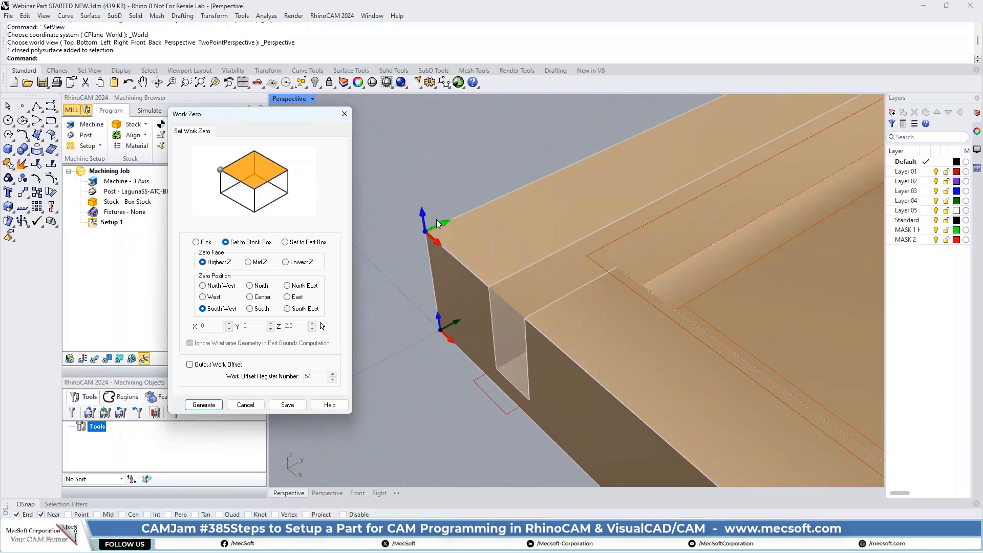
scroll(411, 244, down, 6)
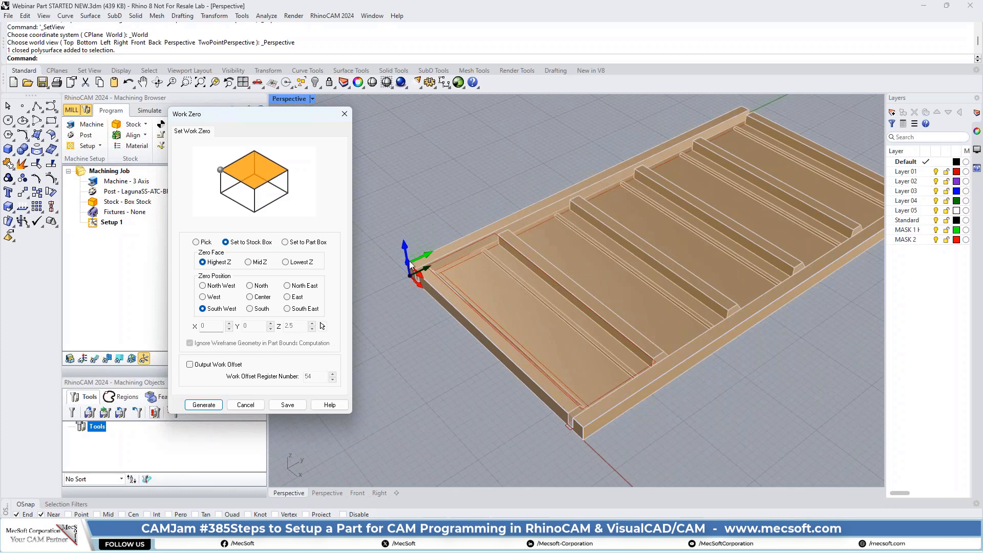
click(207, 406)
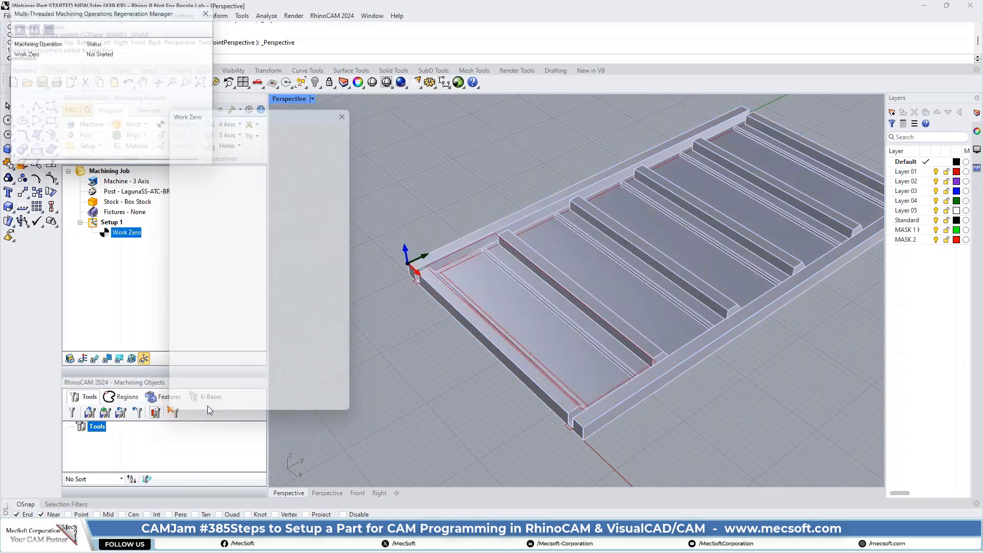
Check the work zero location at the part corner, toggling the coordinate system display and leaving it on
scroll(465, 310, up, 3)
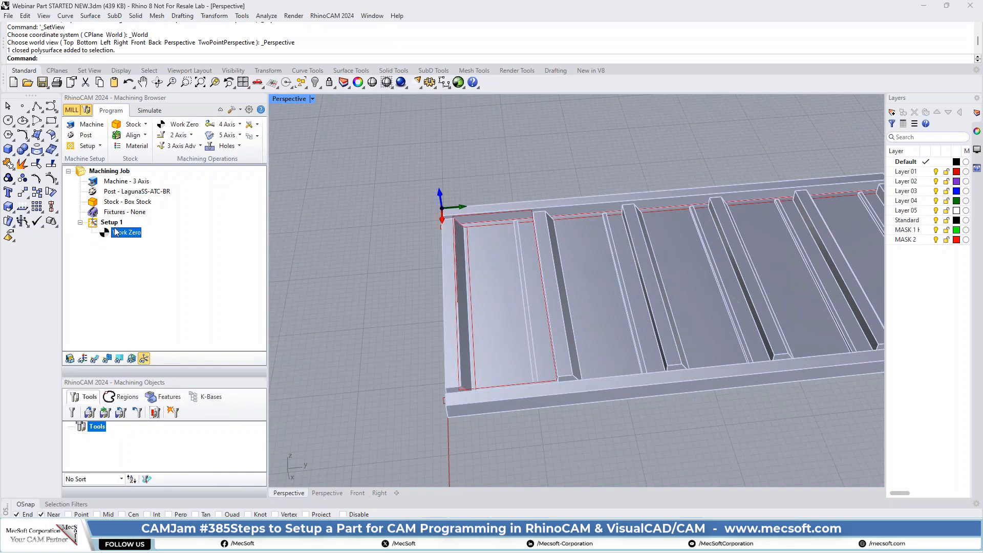
scroll(444, 212, up, 3)
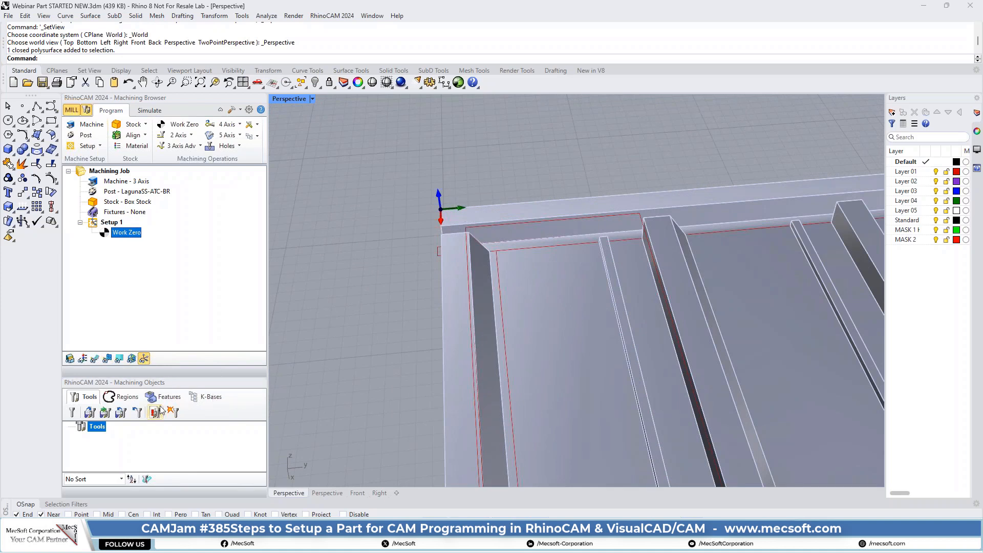
click(145, 359)
click(145, 358)
click(139, 360)
right_drag(297, 305, 311, 247)
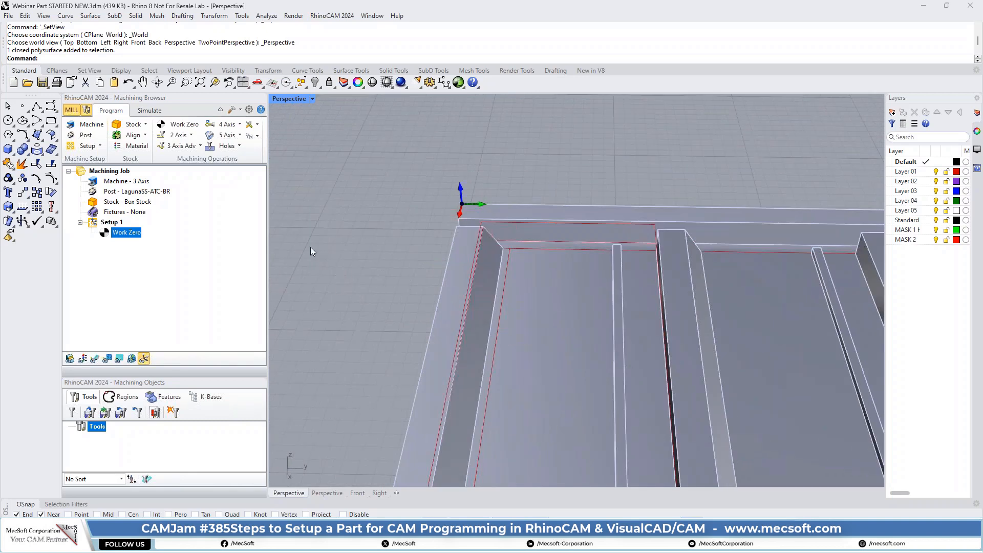
Examine the part's first pocket, its angled side wall and the red boundary curves around it
scroll(307, 245, down, 6)
scroll(393, 229, down, 4)
right_drag(452, 294, 461, 301)
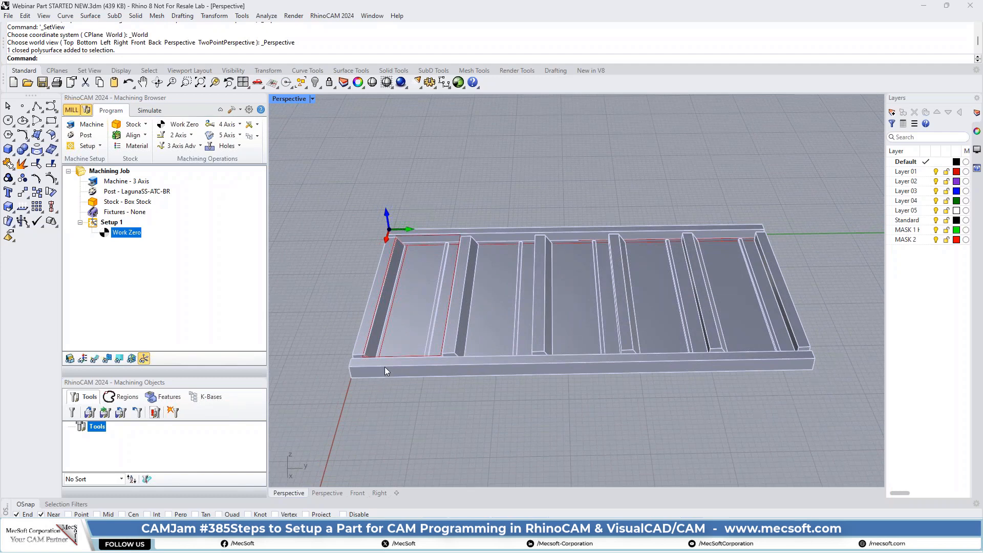
scroll(386, 367, up, 4)
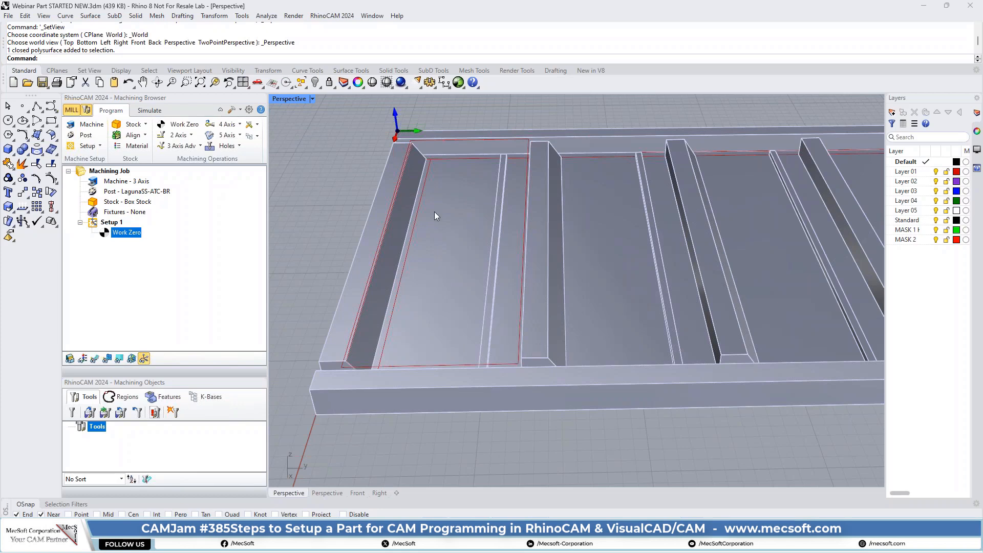
scroll(435, 216, up, 3)
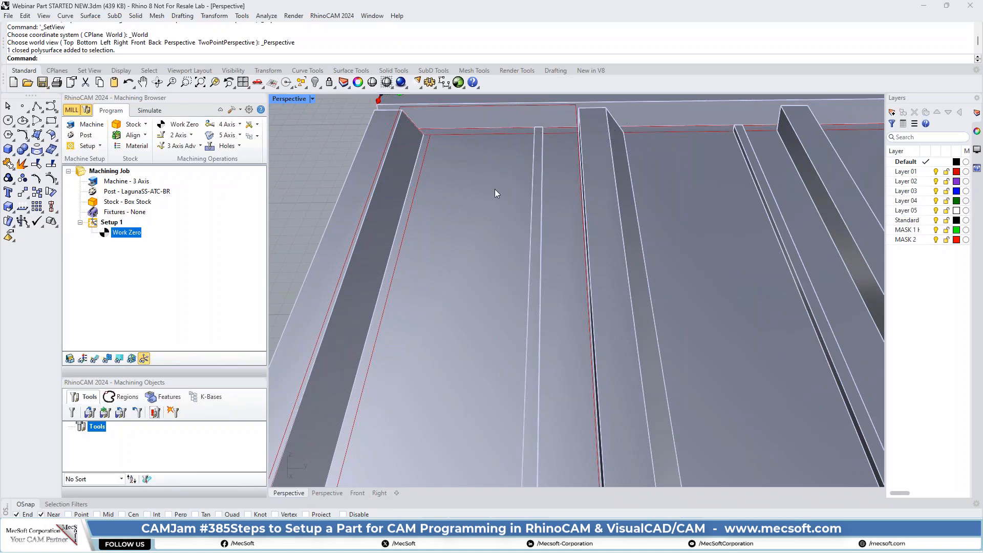
scroll(489, 146, down, 2)
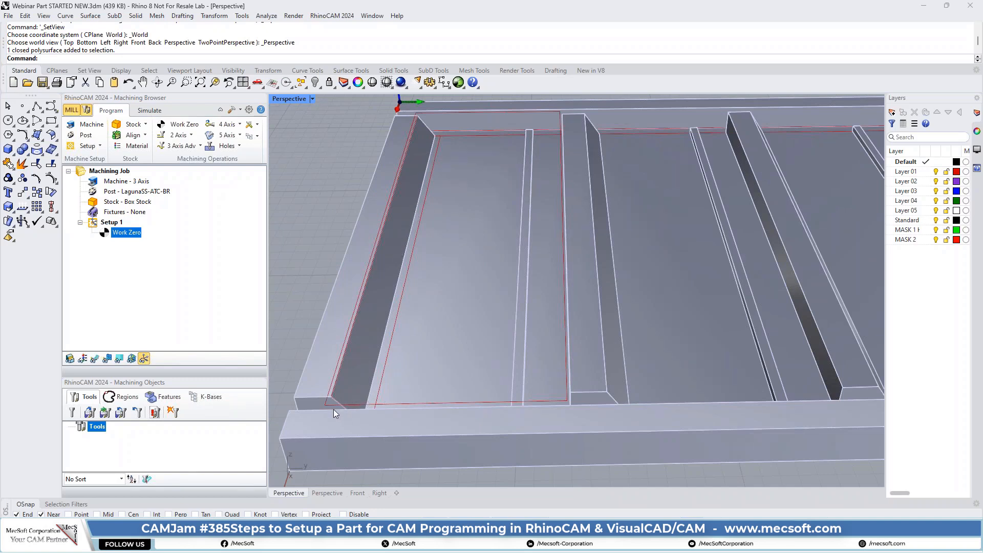
scroll(333, 410, up, 2)
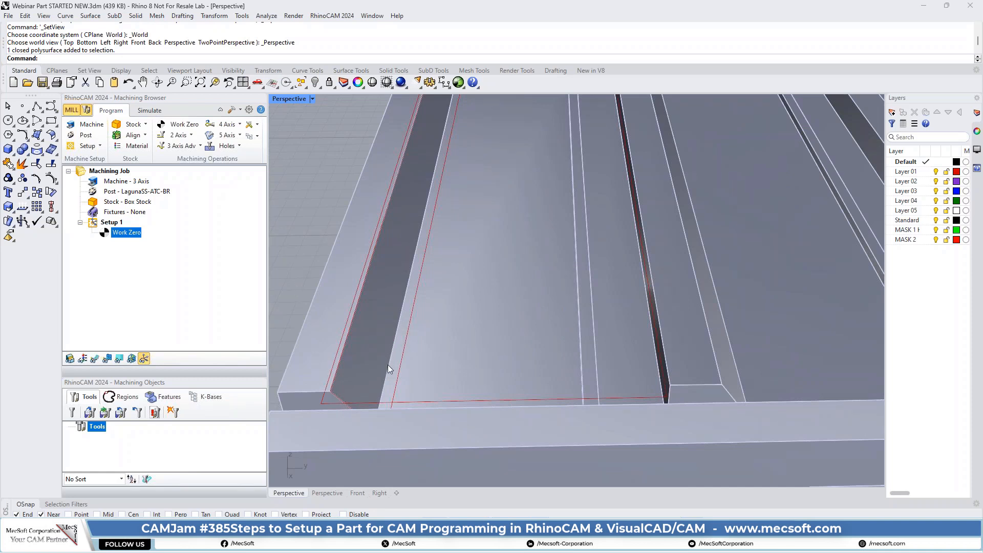
scroll(389, 365, down, 1)
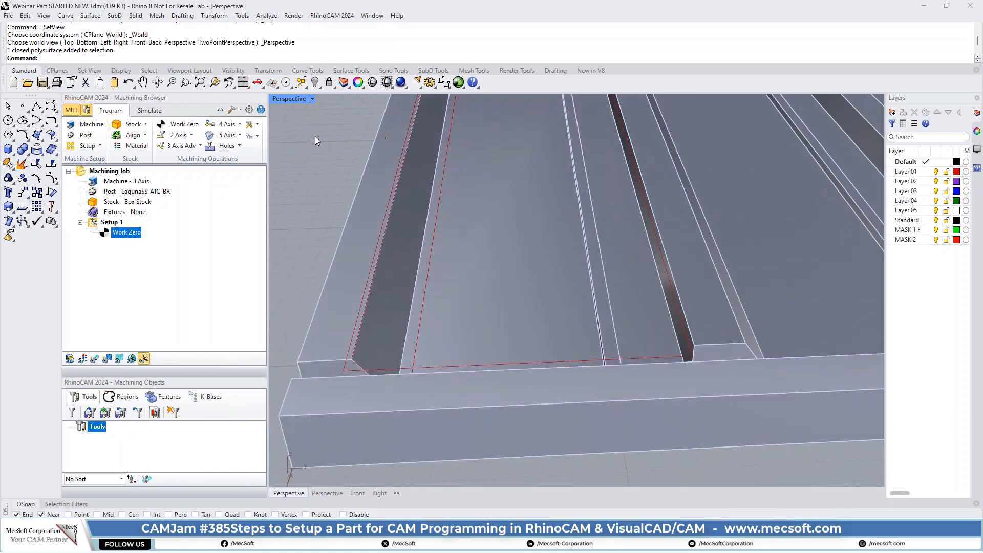
Display the part in the Right view in Wireframe mode and examine the first pocket's angled wall and floor lines
click(263, 87)
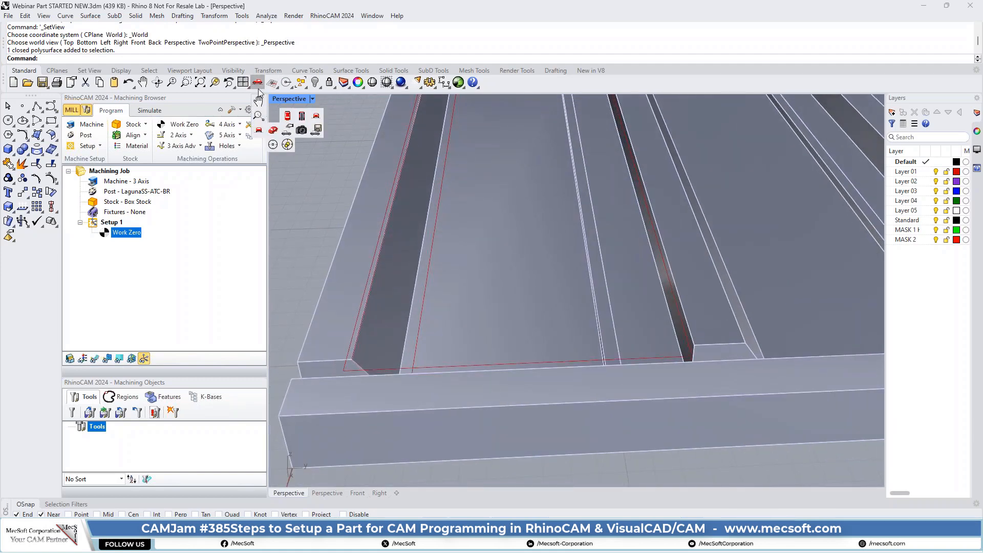
click(264, 86)
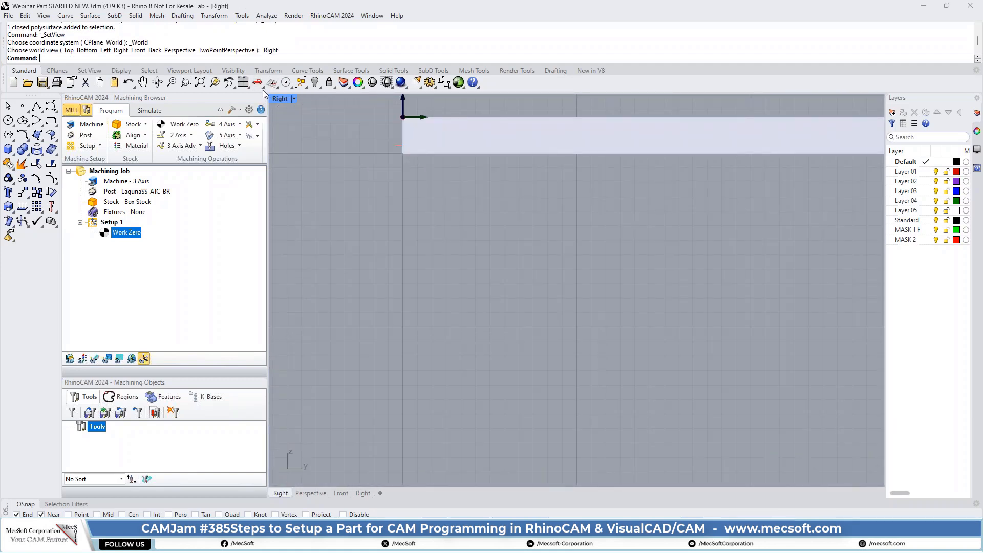
click(262, 86)
click(330, 117)
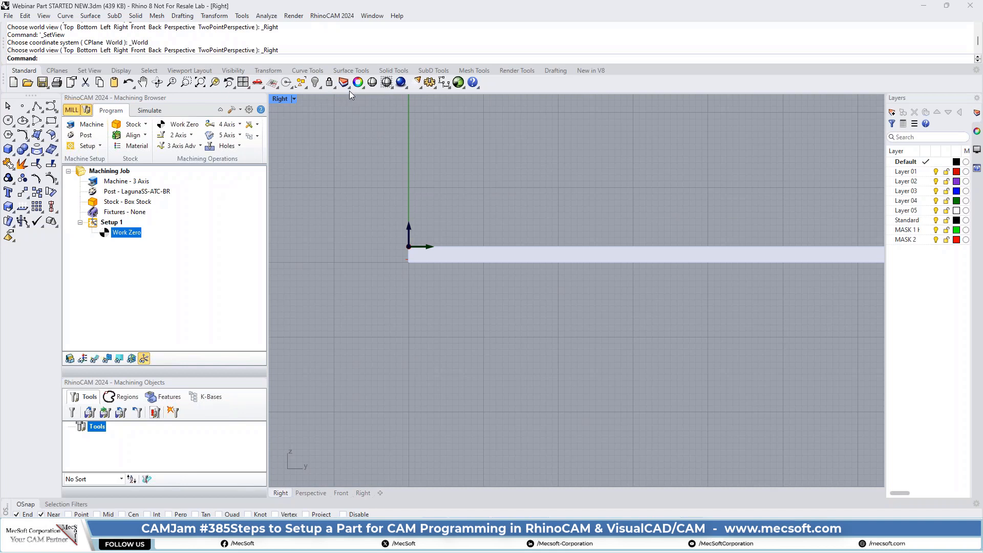
click(394, 88)
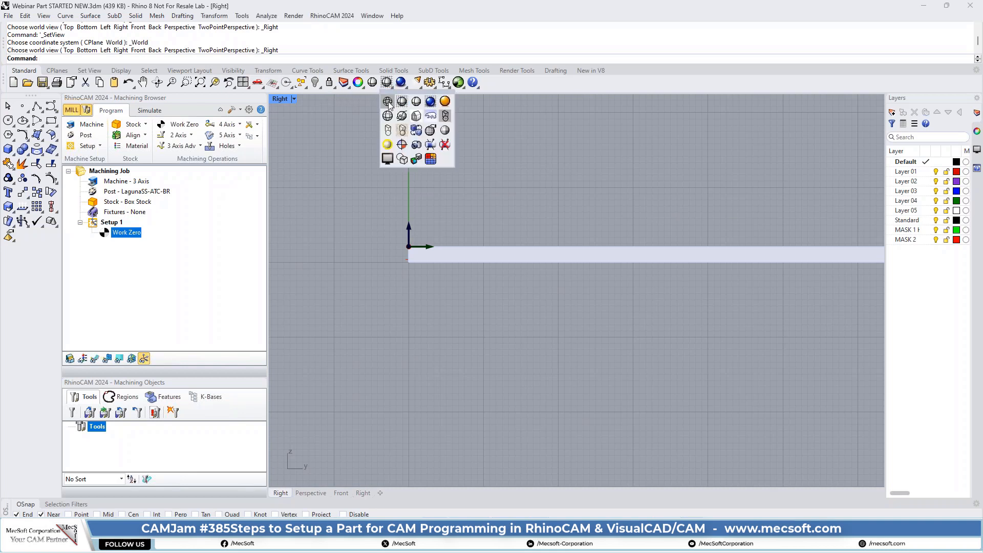
click(388, 102)
scroll(410, 257, up, 10)
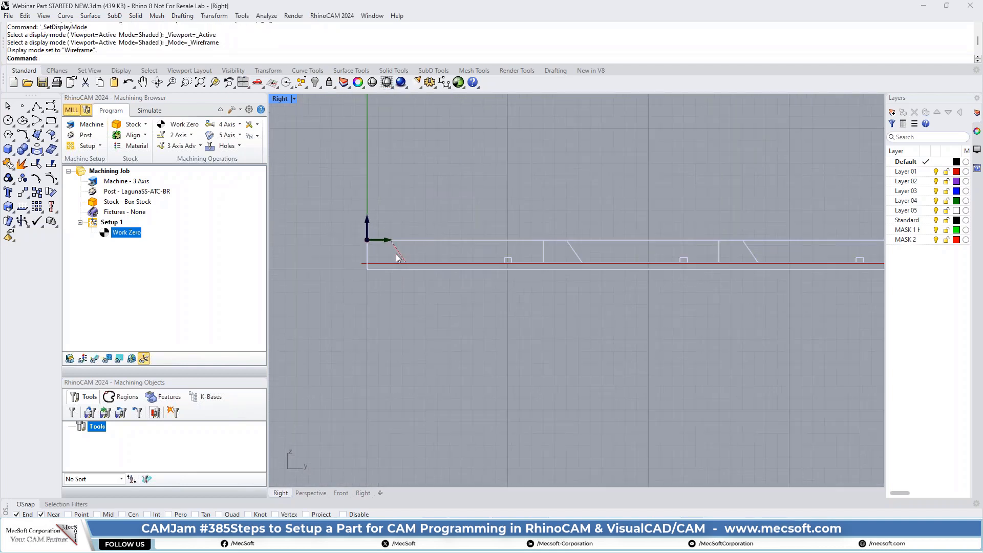
scroll(442, 296, up, 3)
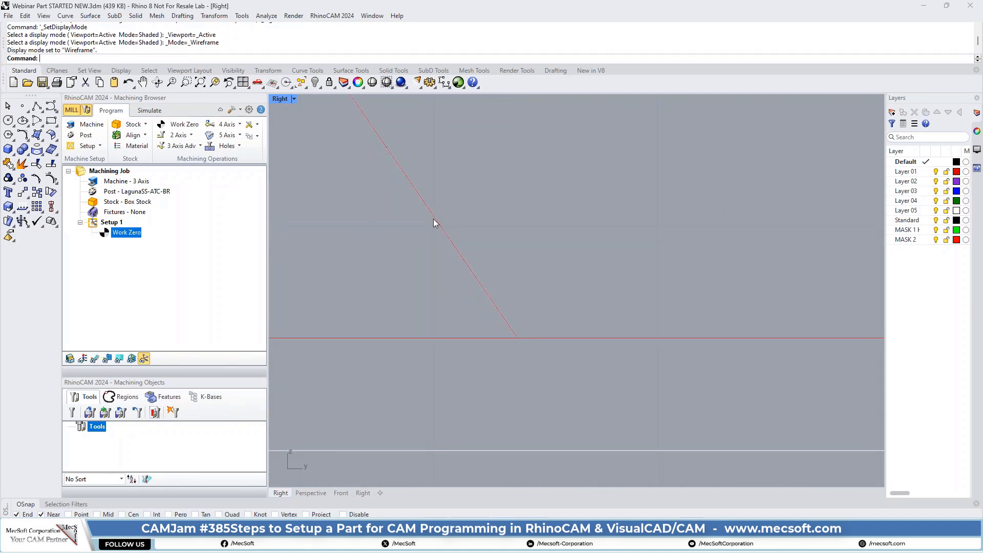
scroll(402, 290, down, 3)
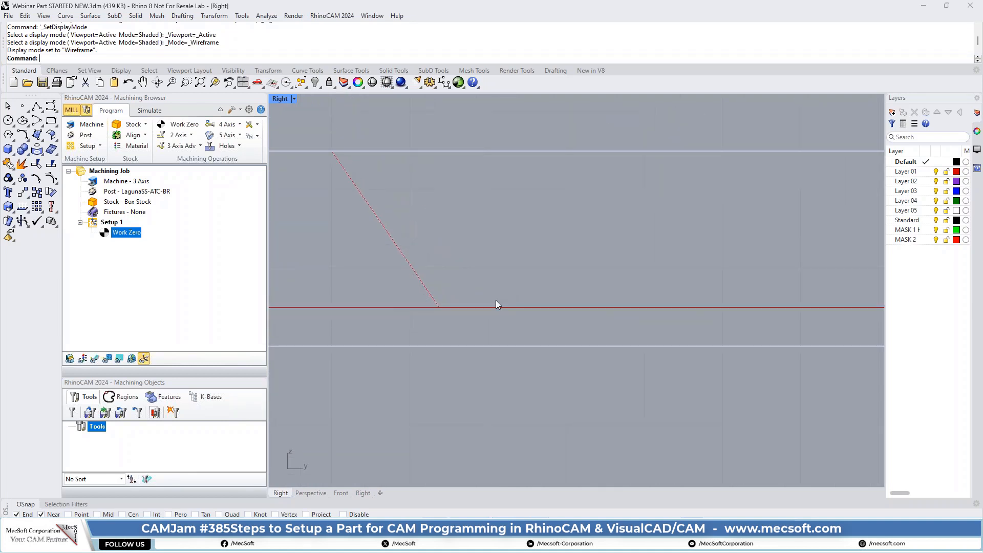
Examine the corner where the first pocket's angled wall meets the floor line, and compare it with the surrounding part profile
scroll(418, 309, down, 3)
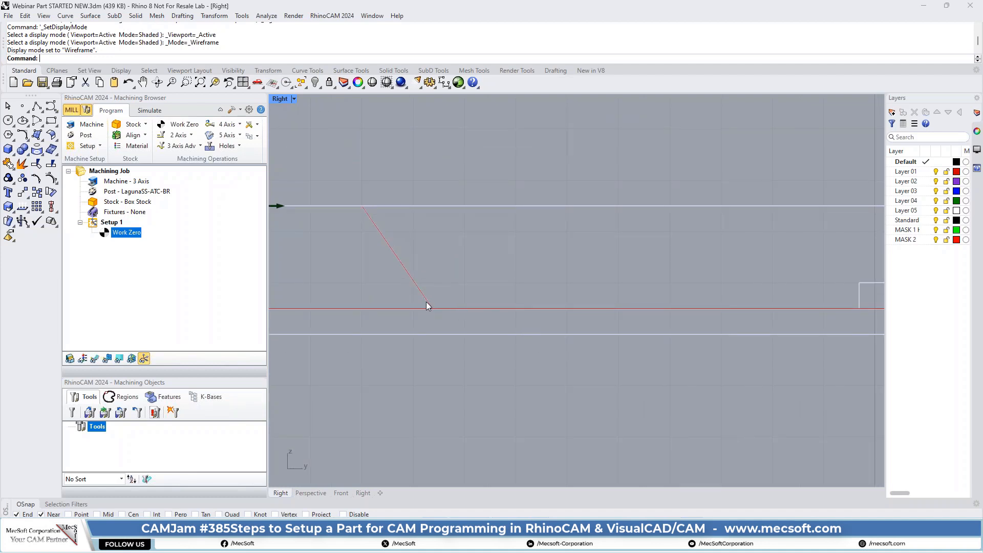
scroll(428, 306, up, 3)
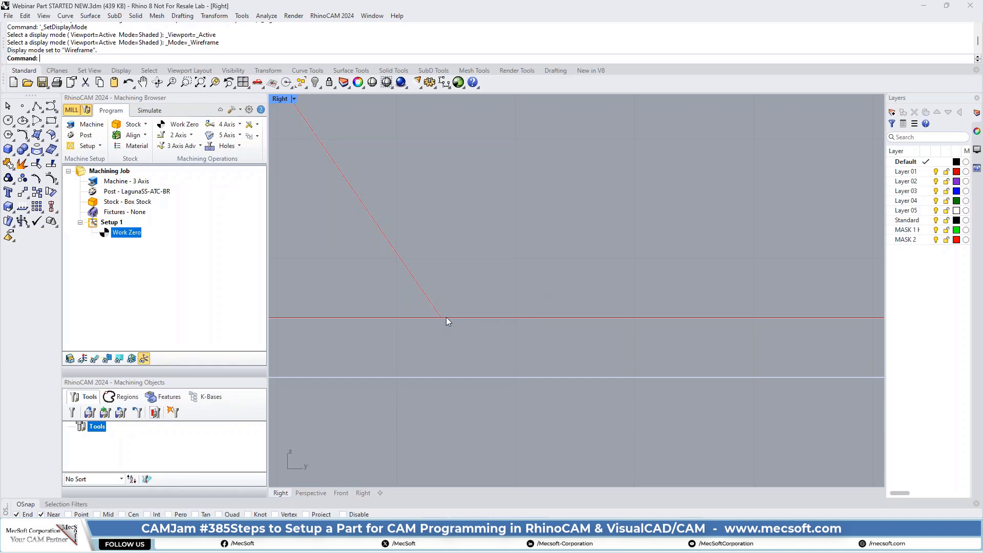
scroll(419, 306, down, 3)
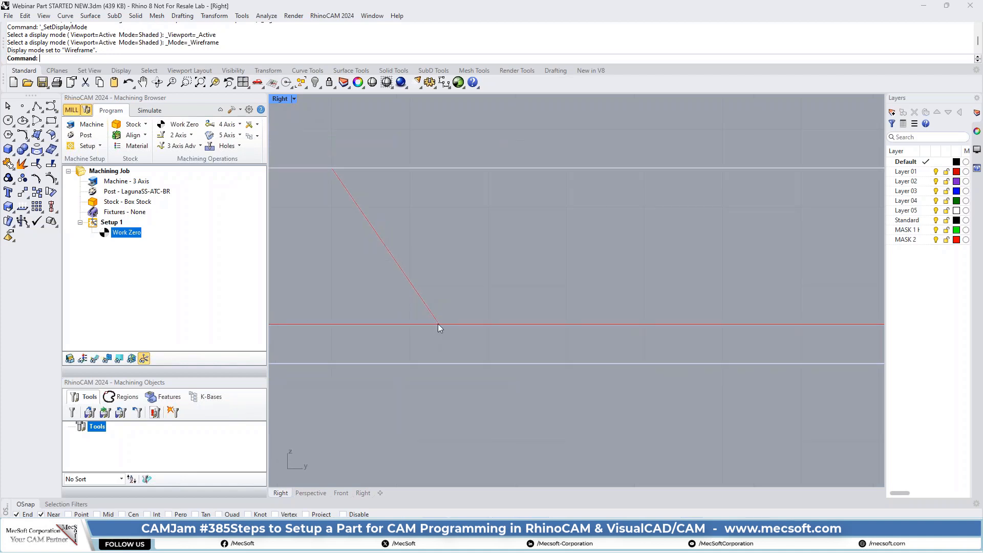
scroll(413, 312, down, 2)
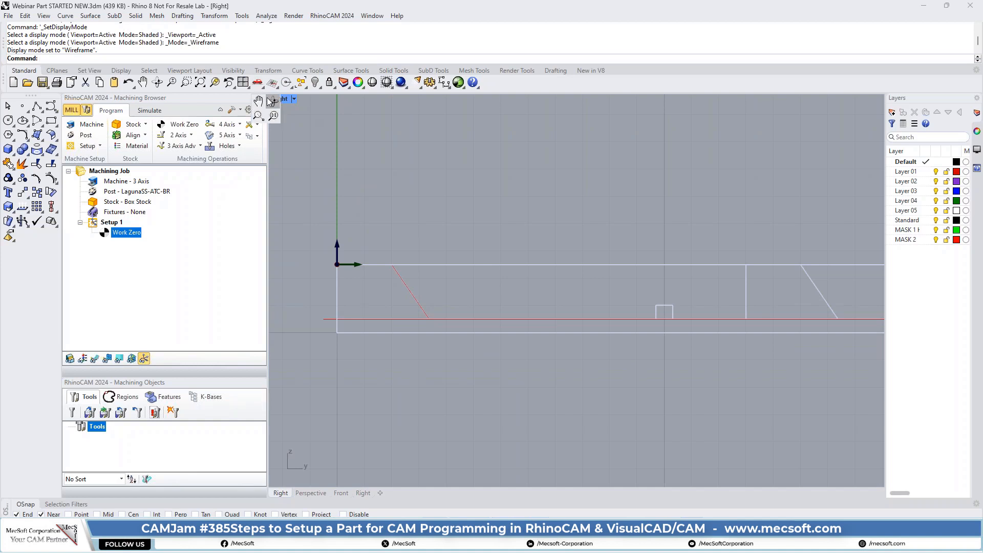
Return the part to the Perspective view and change its display mode from Wireframe
click(261, 85)
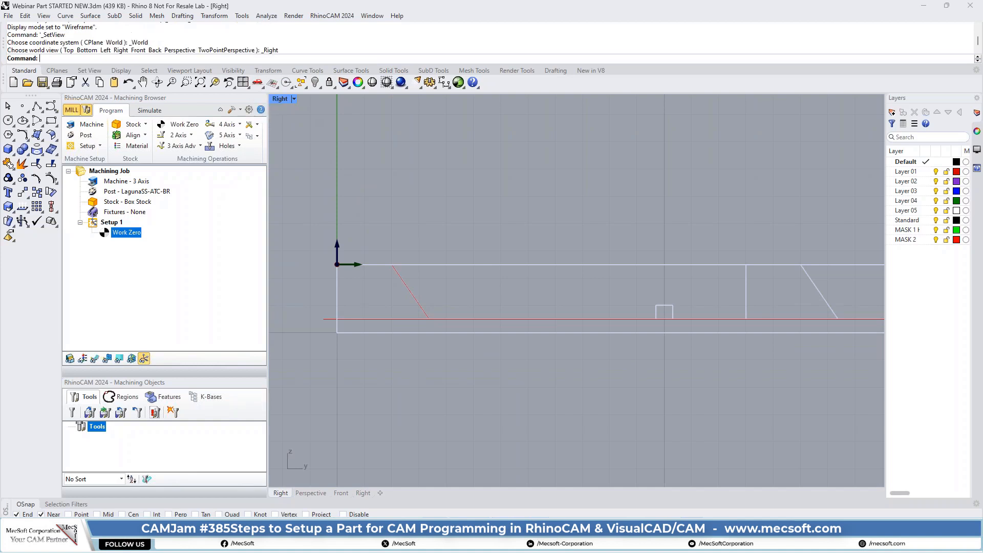
click(263, 87)
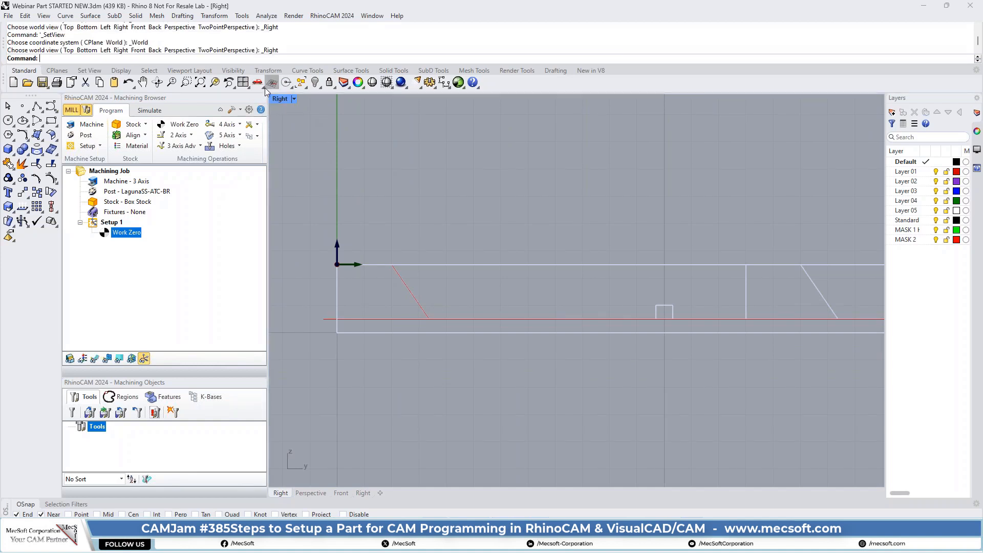
click(263, 87)
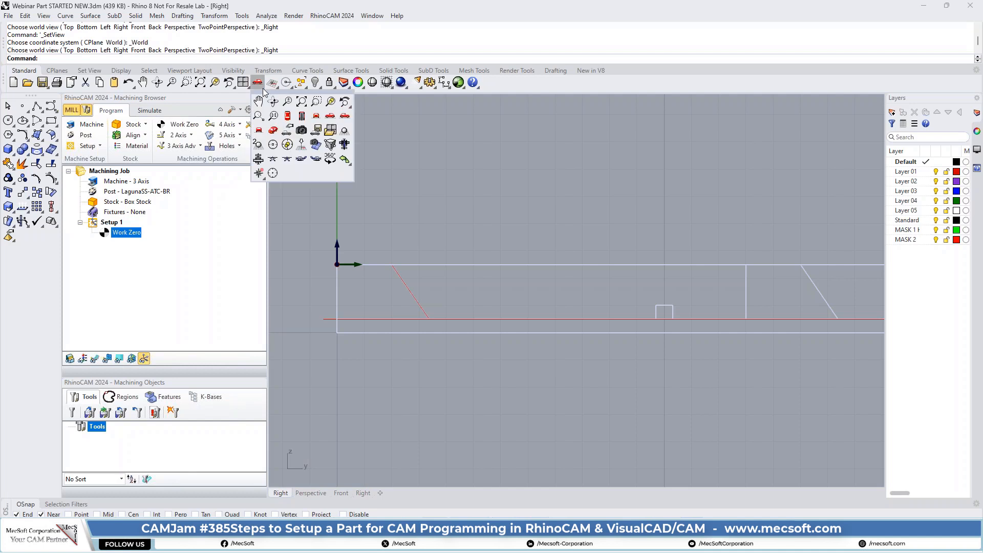
click(289, 117)
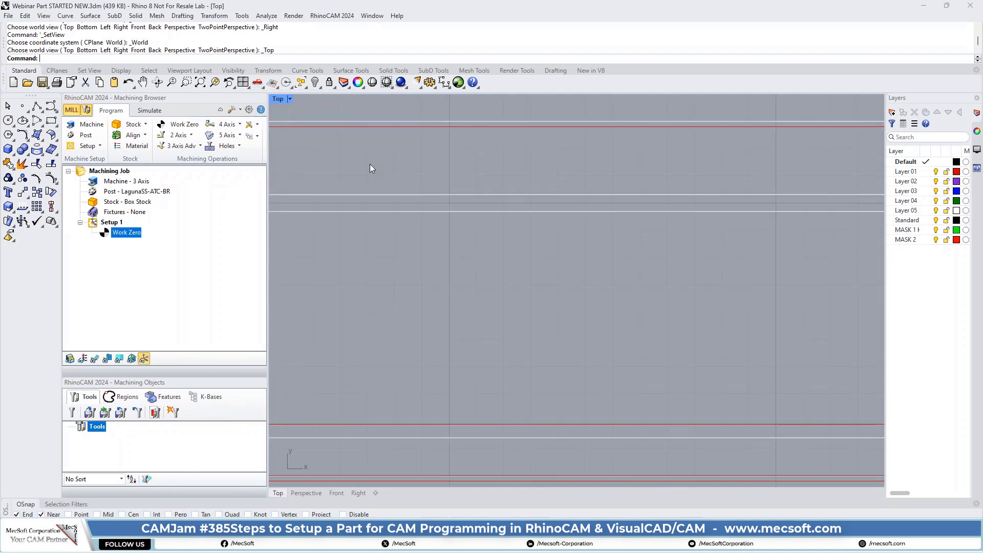
click(263, 88)
click(275, 131)
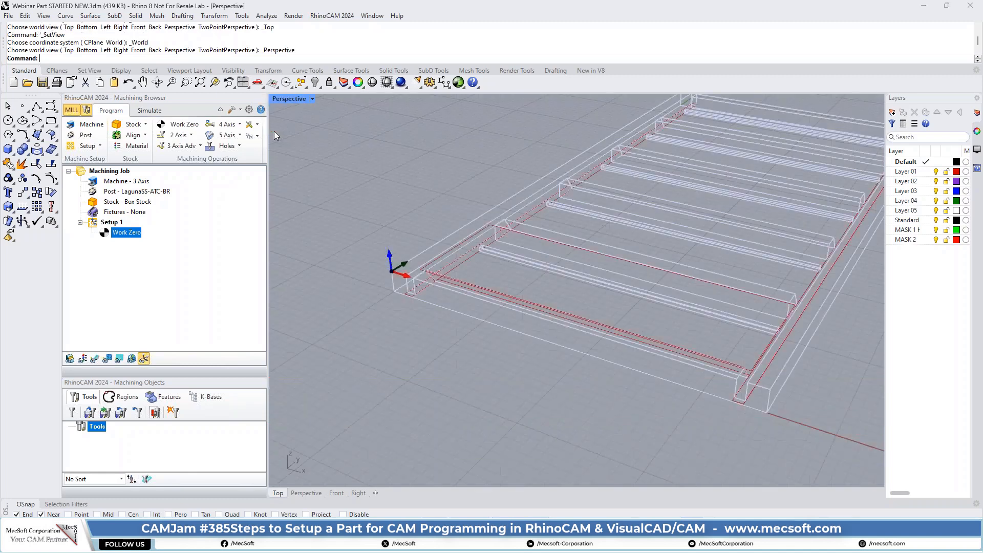
click(391, 87)
click(402, 102)
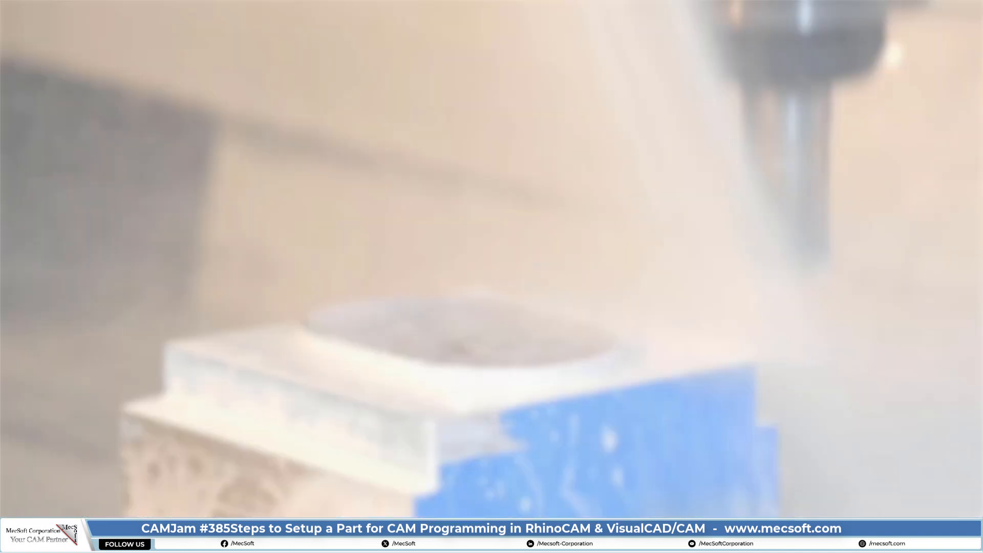